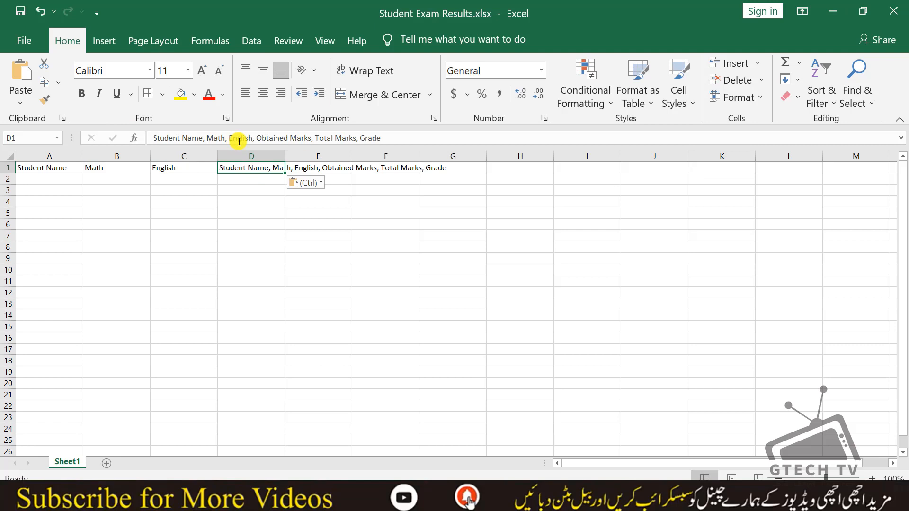
# Trim the pasted header list in cell D1 so that only "Obtained Marks" remains
pyautogui.moveTo(259, 137); pyautogui.dragTo(133, 137)
pyautogui.press('BackSpace')
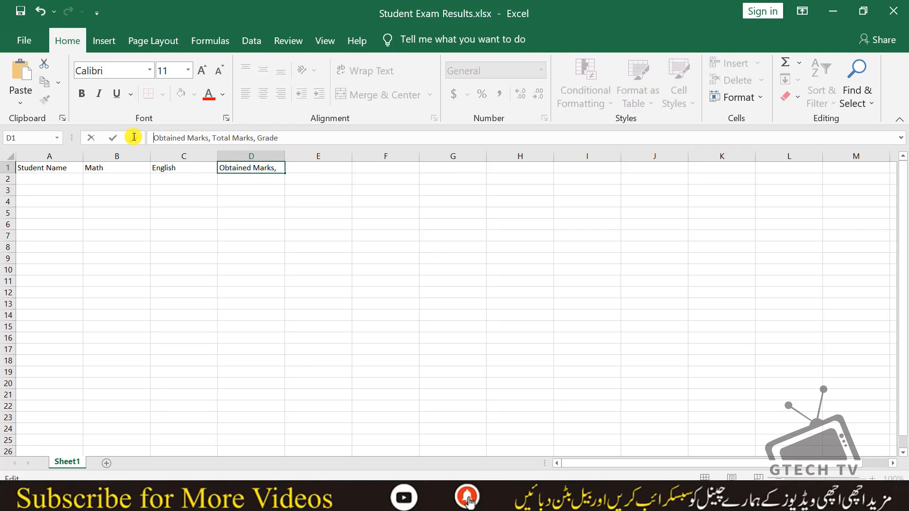
pyautogui.hotkey('ctrl', 'z')
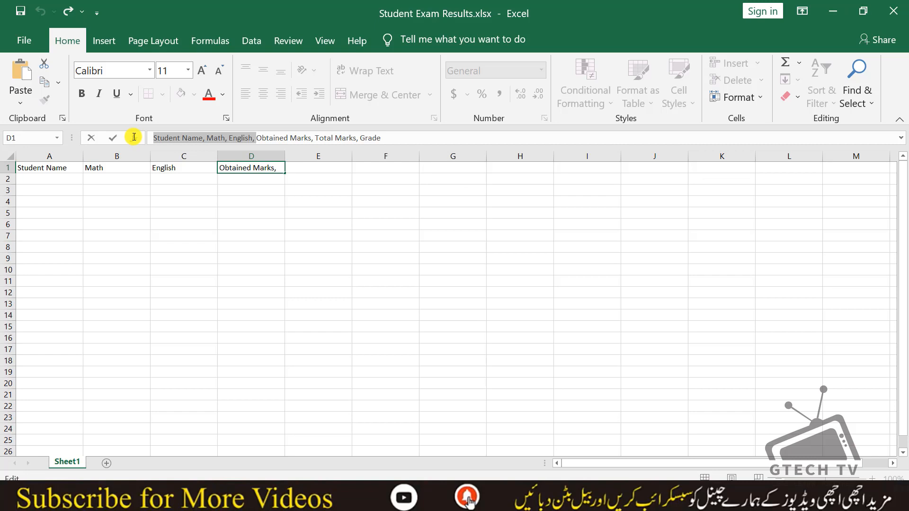
pyautogui.hotkey('ctrl', 'y')
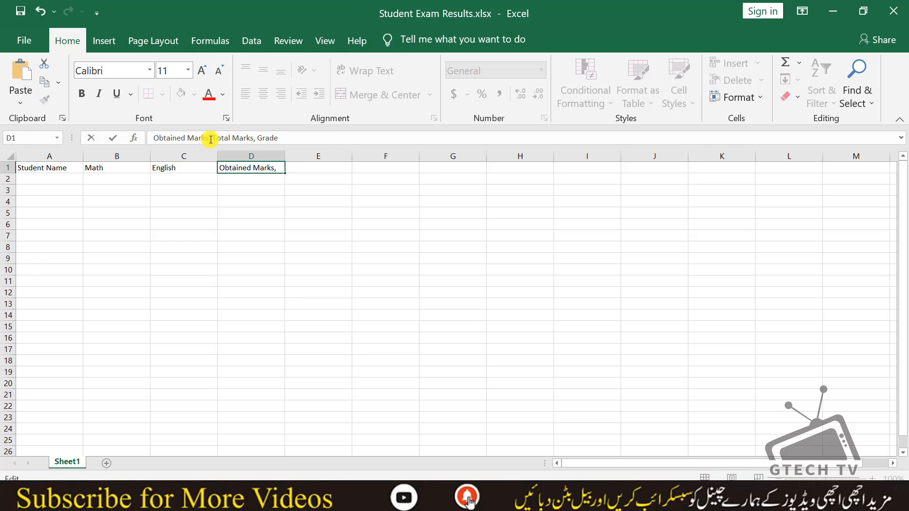
pyautogui.moveTo(210, 138); pyautogui.dragTo(355, 134)
pyautogui.press('BackSpace')
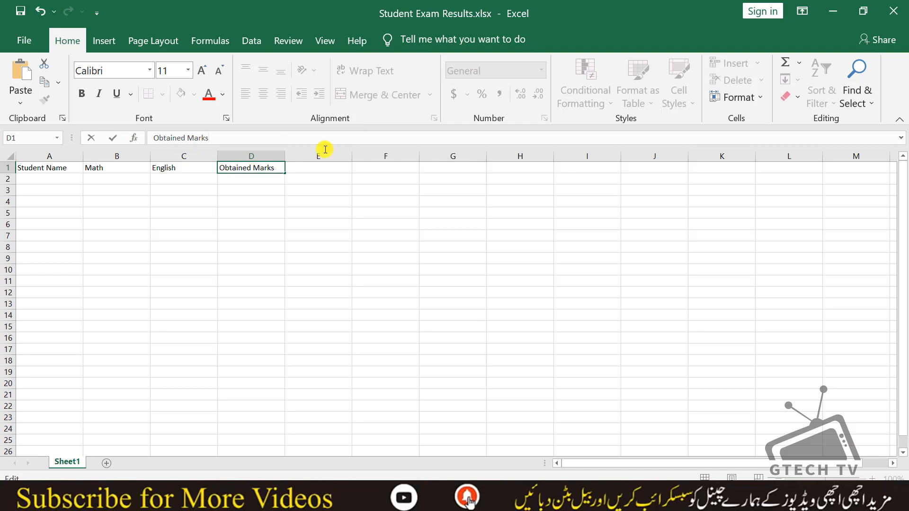
# Paste the header list into cell E1 and trim it down to "Total Marks"
pyautogui.click(302, 171)
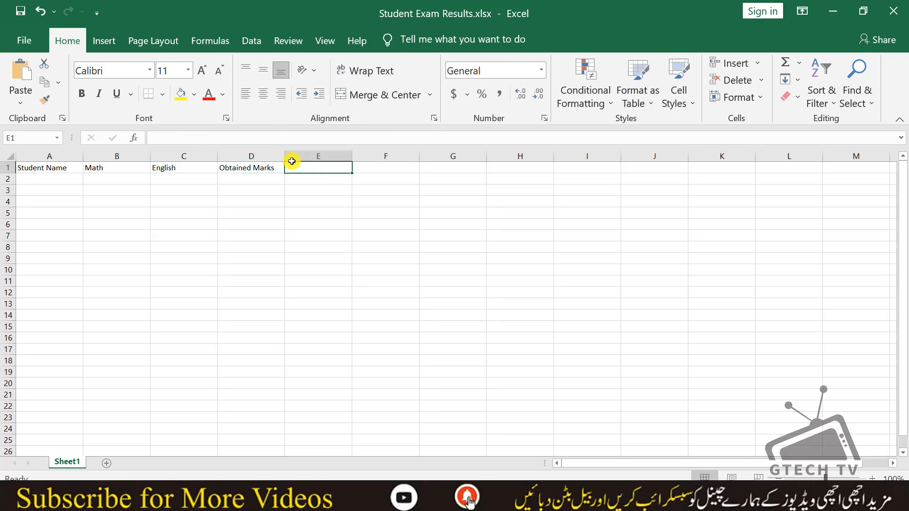
pyautogui.click(258, 138)
pyautogui.write('Student Name, Math, English, Obtained Marks, Total Marks, Grade')
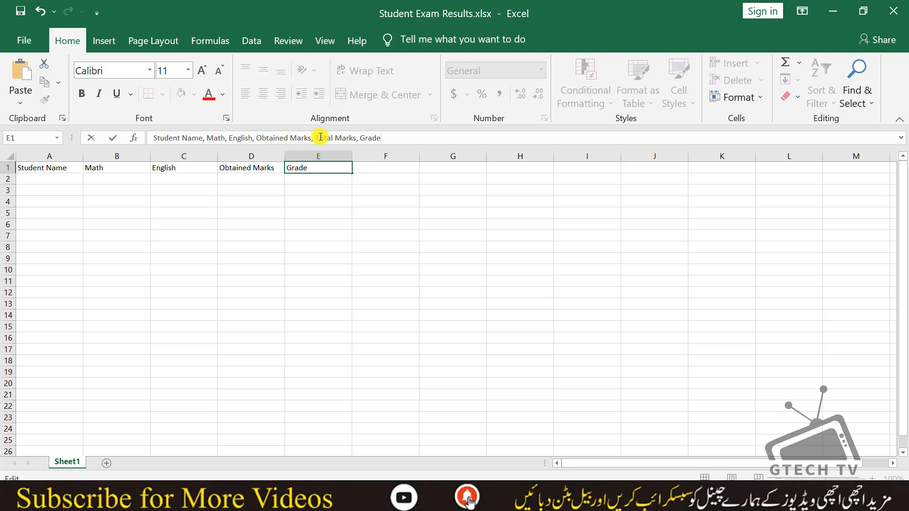
pyautogui.moveTo(320, 137); pyautogui.dragTo(125, 126)
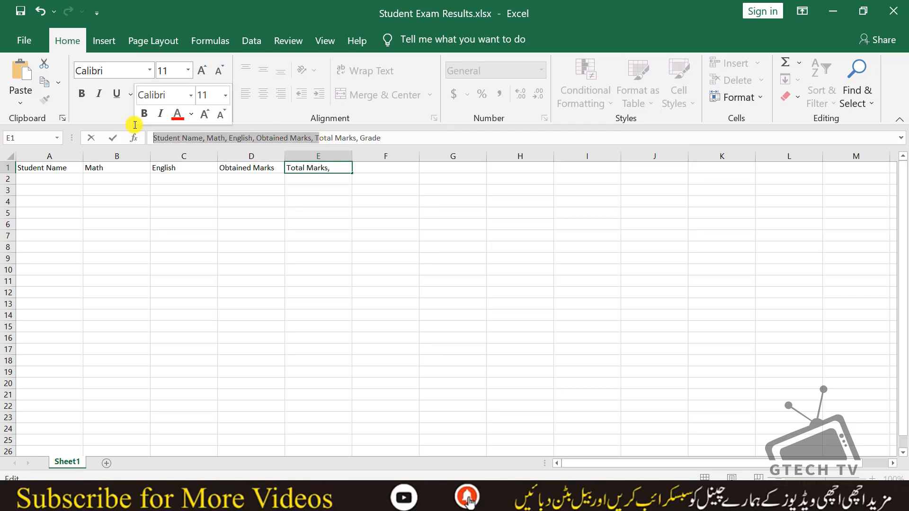
pyautogui.press('Delete')
pyautogui.write('Total Marks')
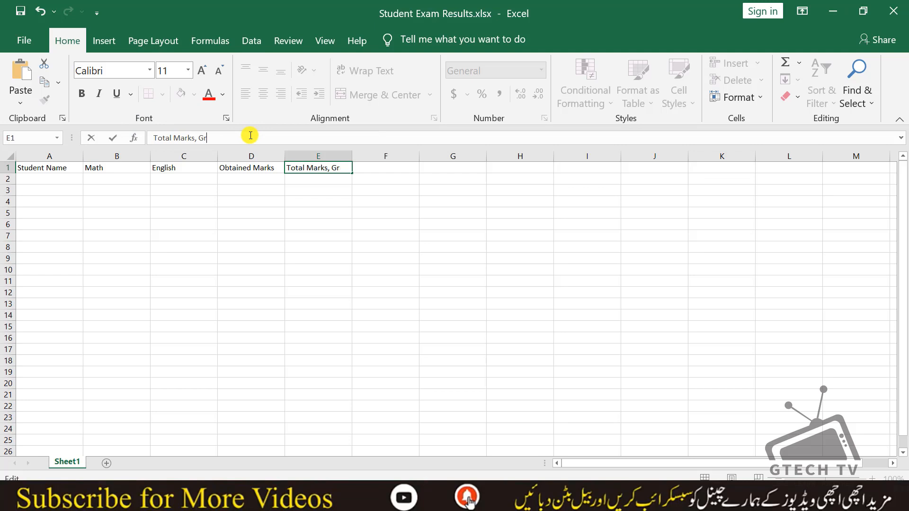
# Enter the header "Grade" in cell F1
pyautogui.click(384, 170)
pyautogui.write('Grade')
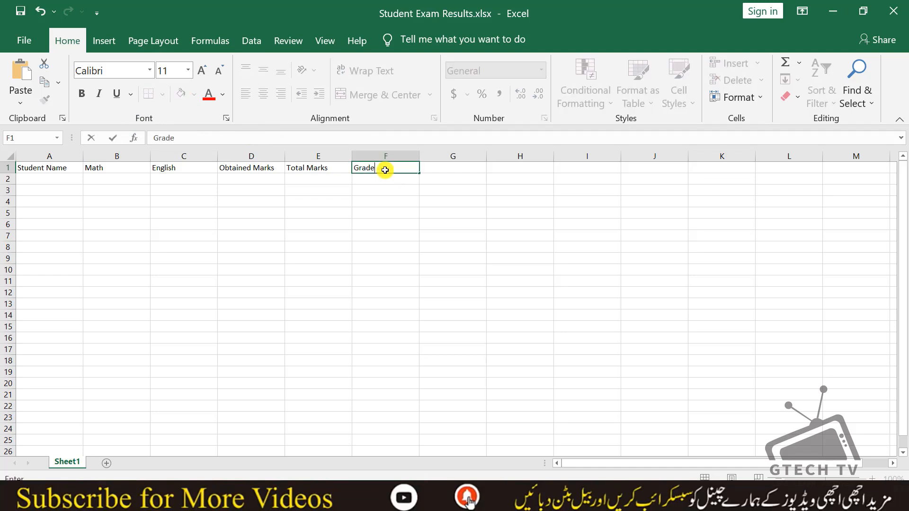
pyautogui.press('Return')
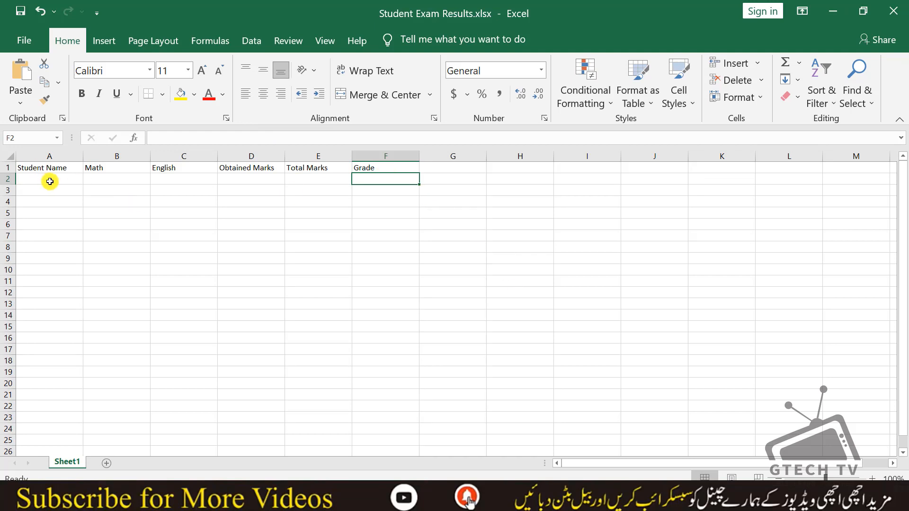
# Switch to the assignment PDF in Adobe Acrobat and compare the sample table's column headers with the worksheet
pyautogui.hotkey('alt', 'Tab')
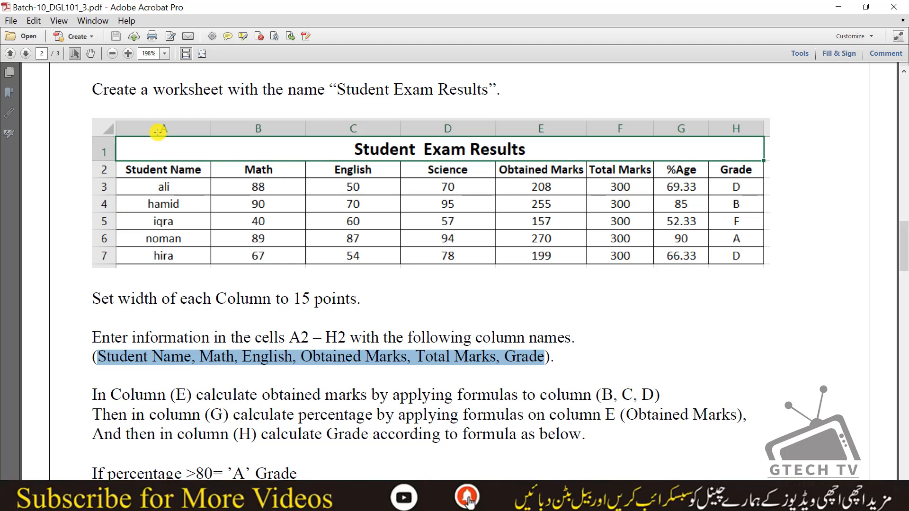
pyautogui.moveTo(125, 163); pyautogui.dragTo(211, 182)
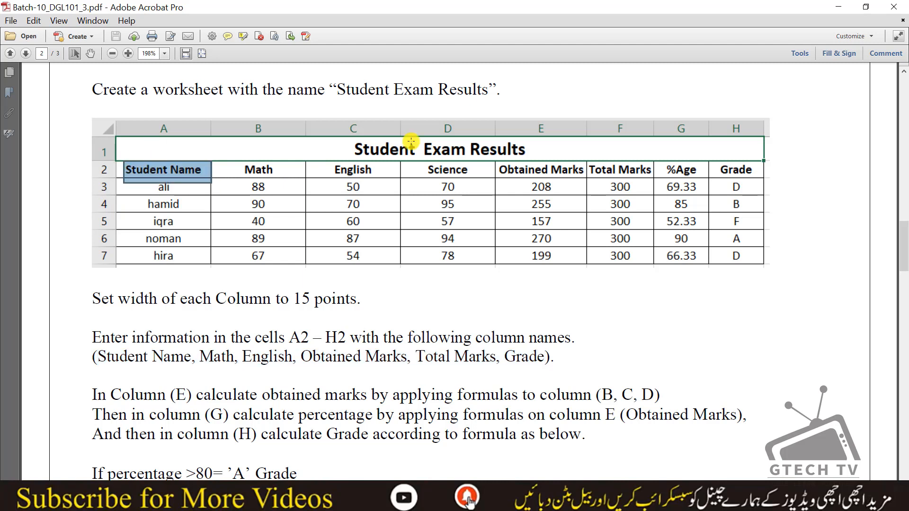
pyautogui.moveTo(755, 164); pyautogui.dragTo(706, 178)
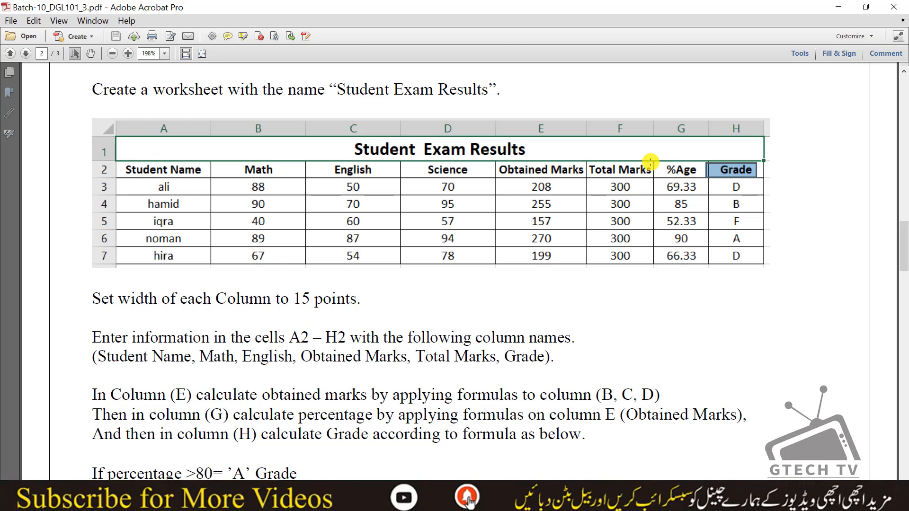
pyautogui.click(469, 172)
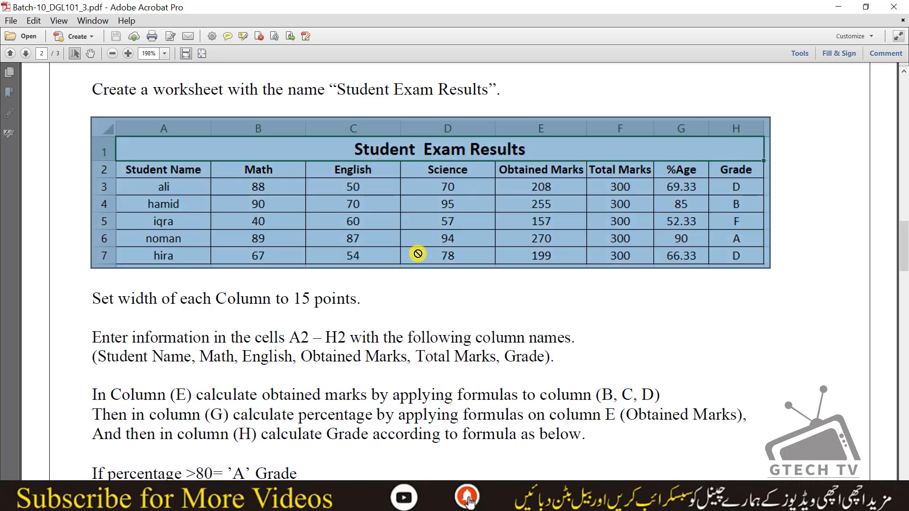
pyautogui.click(675, 226)
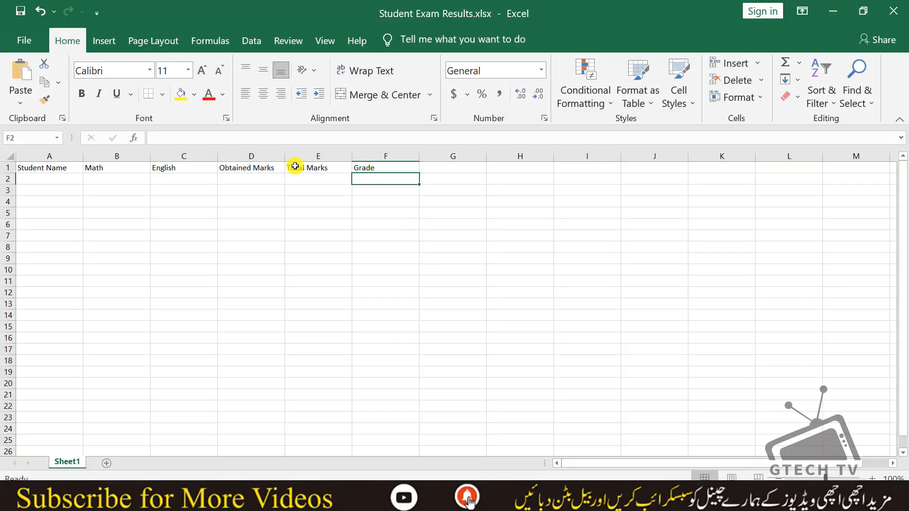
# Insert a new column before Obtained Marks and give it the header "Science"
pyautogui.click(237, 156)
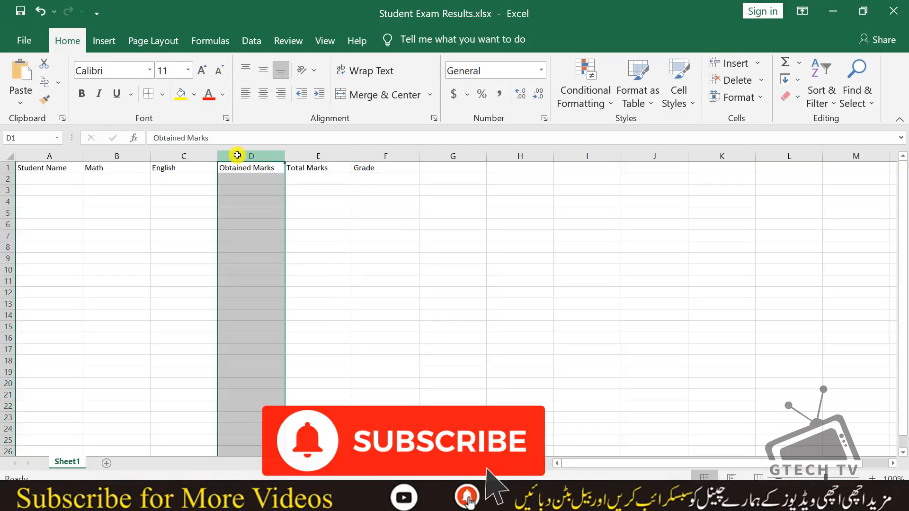
pyautogui.click(725, 62)
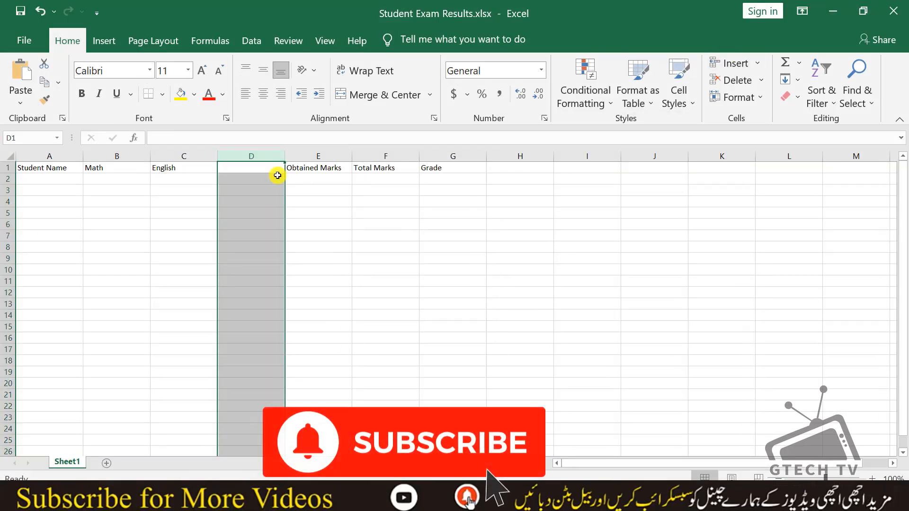
pyautogui.click(252, 169)
pyautogui.write('Sciw')
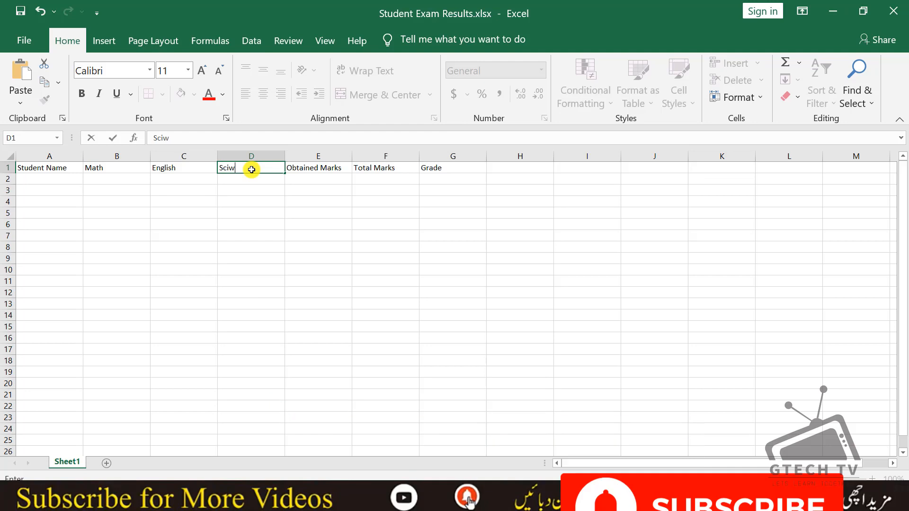
pyautogui.press('BackSpace')
pyautogui.write('ence')
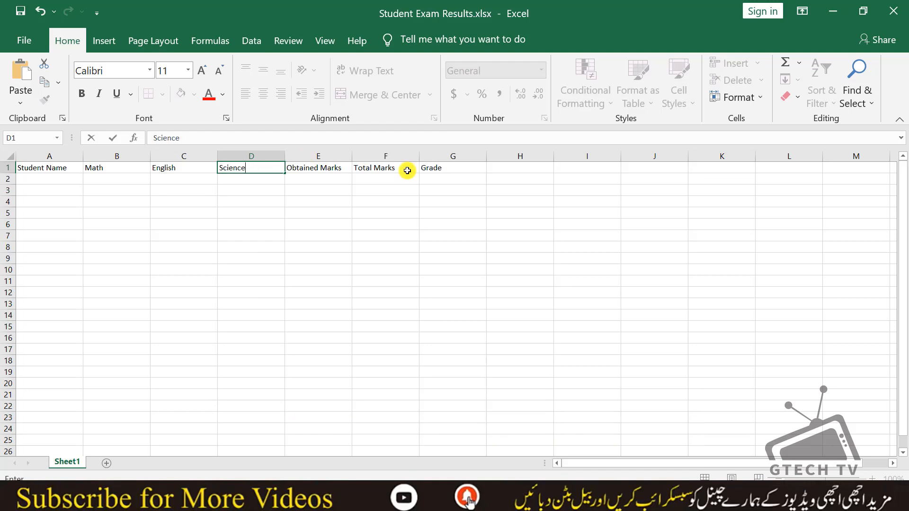
# Insert a new column before Grade and give it the header "% age"
pyautogui.click(434, 166)
pyautogui.click(450, 156)
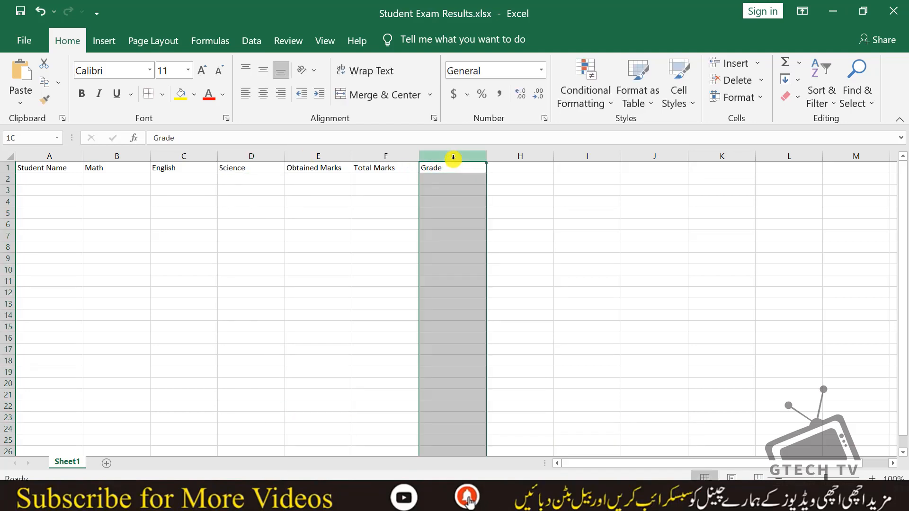
pyautogui.click(728, 63)
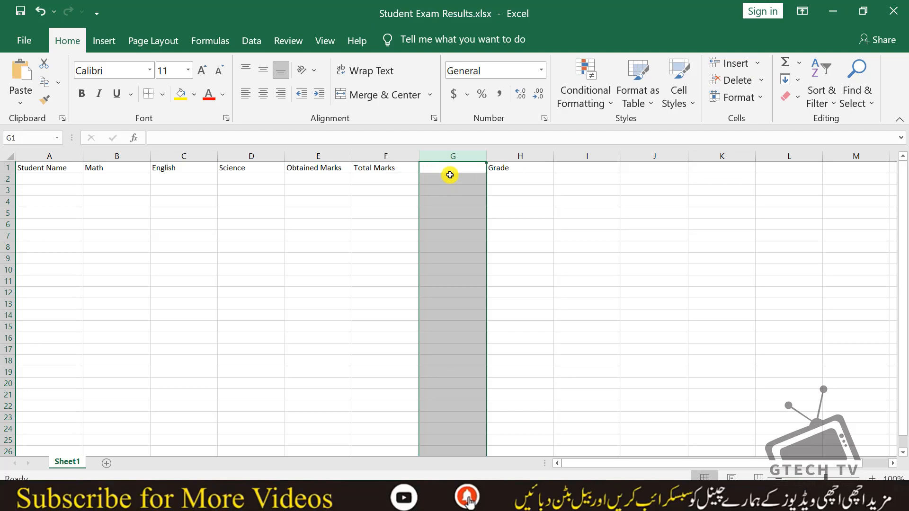
pyautogui.click(444, 169)
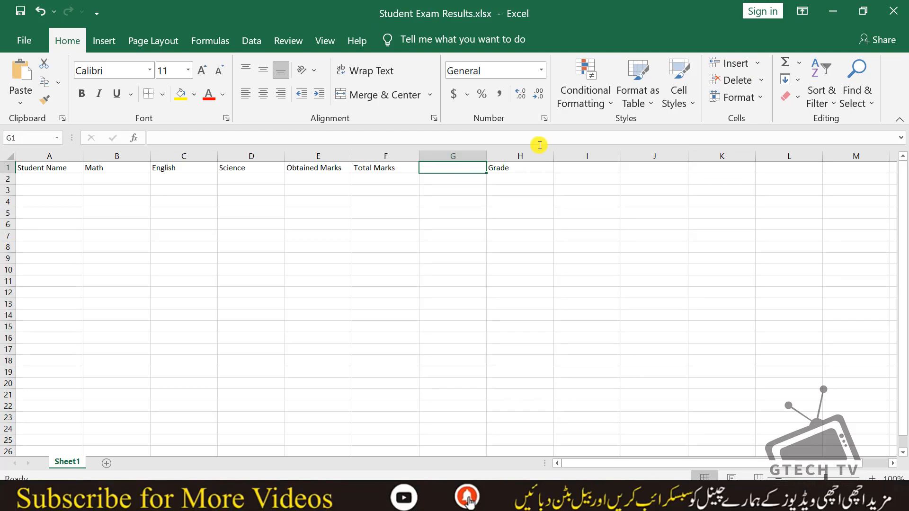
pyautogui.click(440, 156)
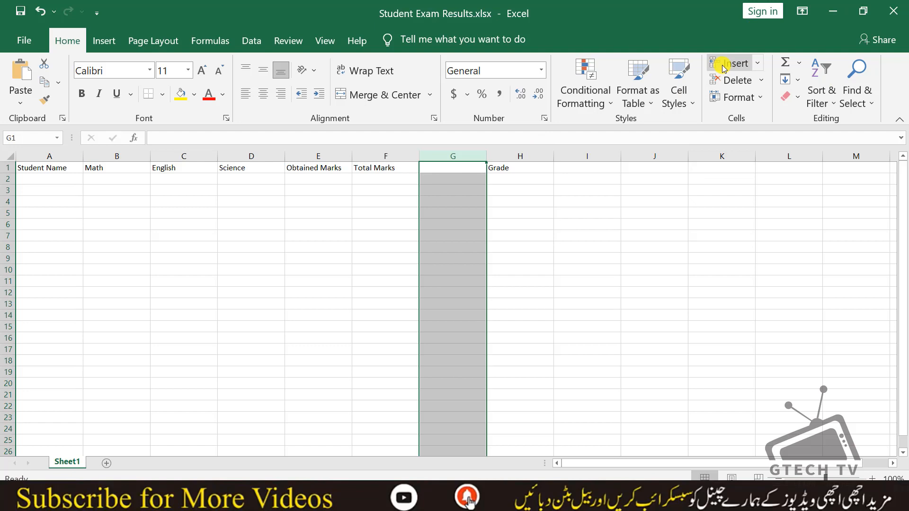
pyautogui.click(476, 174)
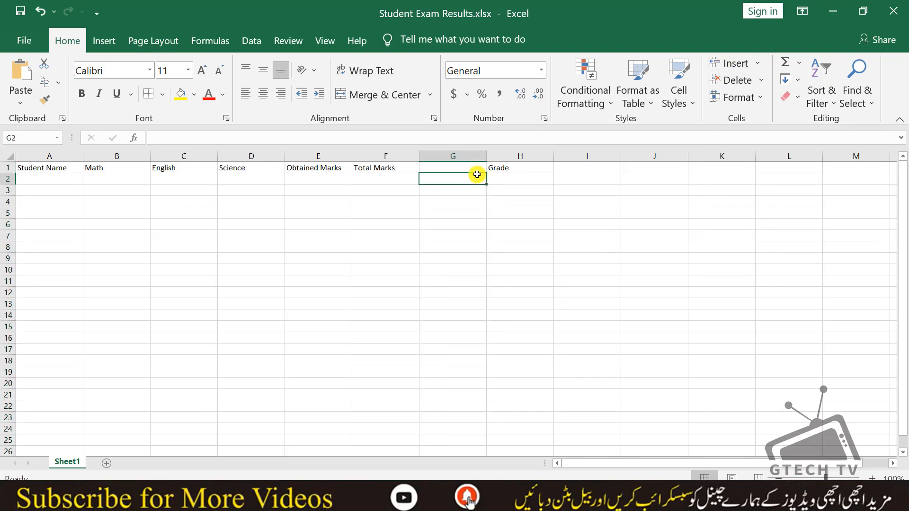
pyautogui.click(452, 170)
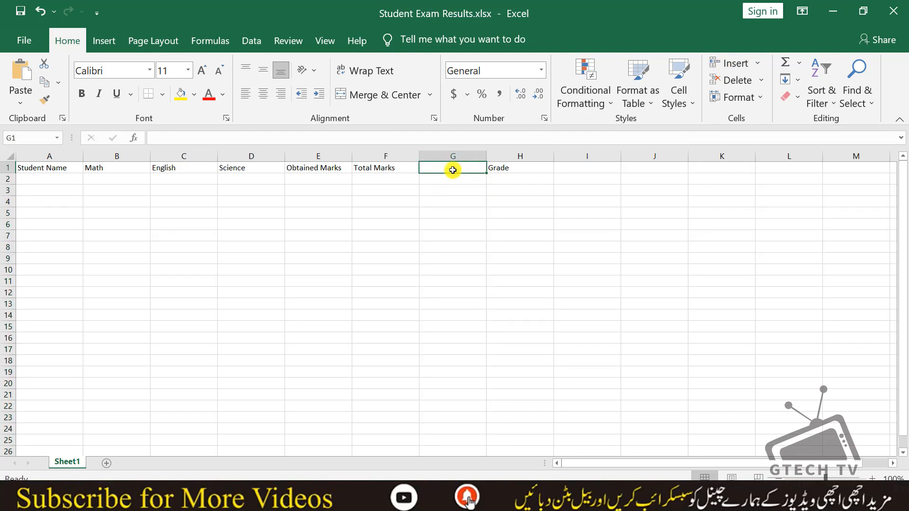
pyautogui.write('%age')
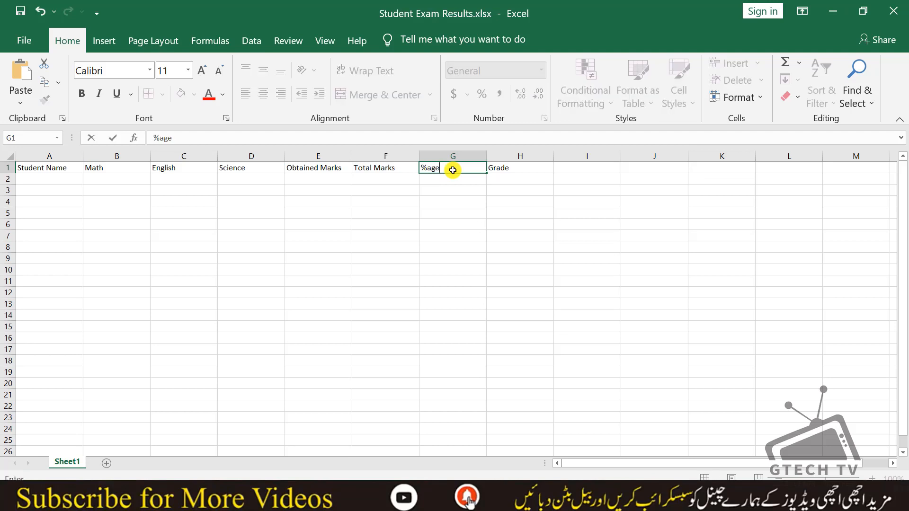
pyautogui.press('Return')
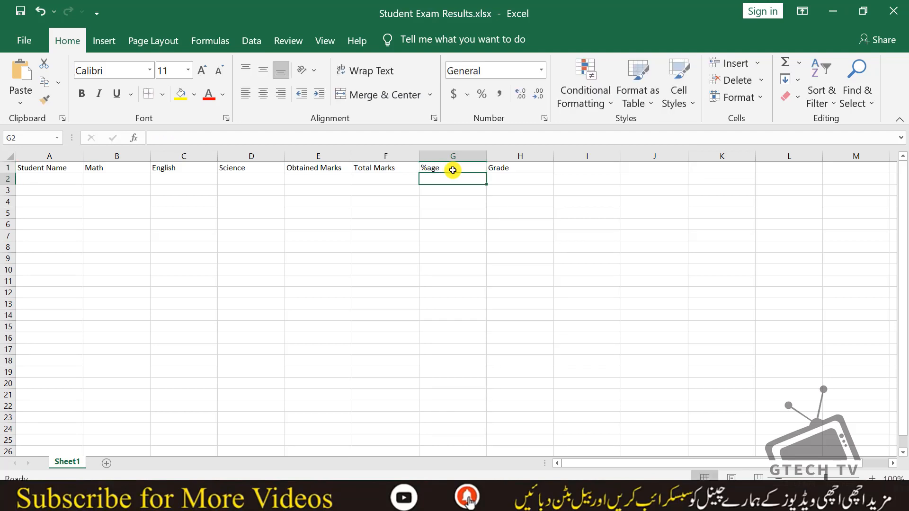
pyautogui.doubleClick(430, 168)
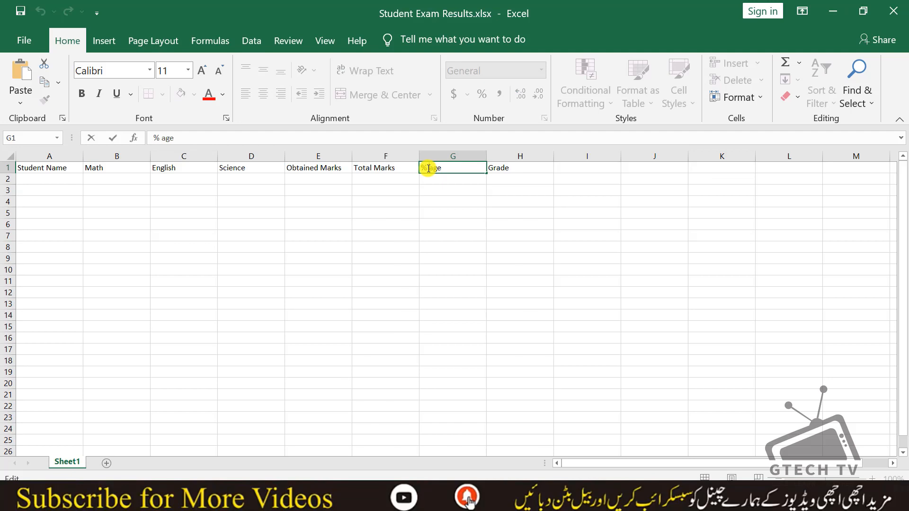
pyautogui.click(462, 200)
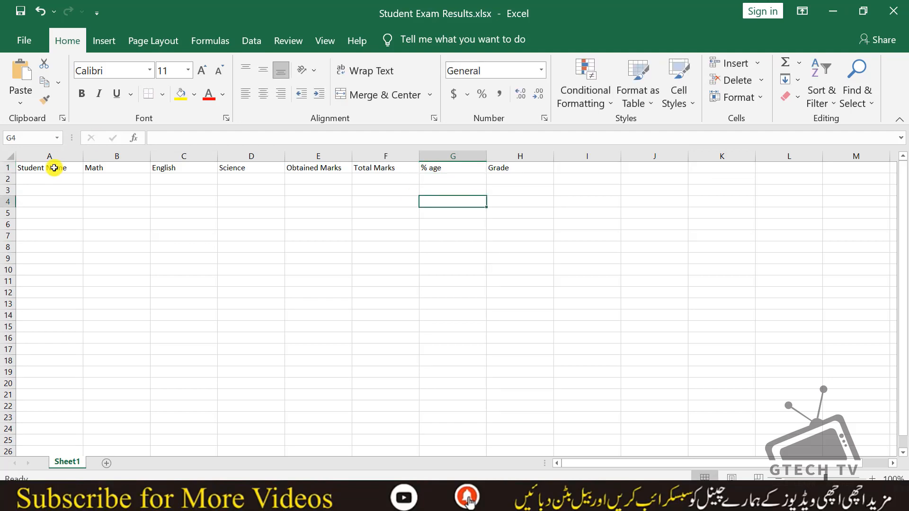
# Move the header cells A1:H1 down to row 2, starting at A2
pyautogui.moveTo(55, 167); pyautogui.dragTo(511, 161)
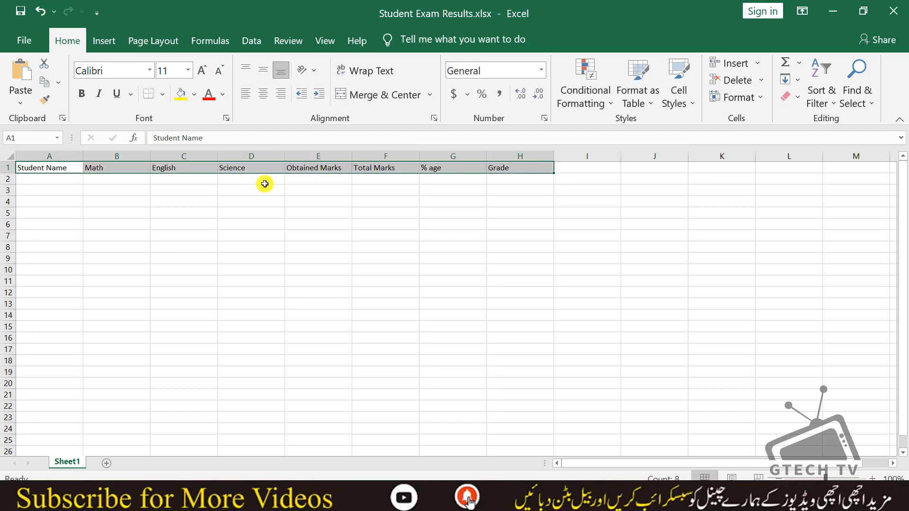
pyautogui.hotkey('ctrl', 'c')
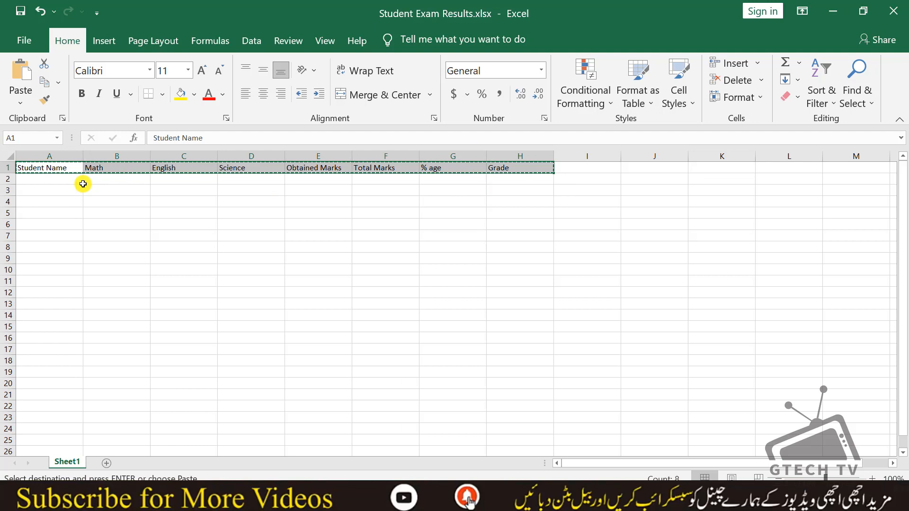
pyautogui.click(76, 183)
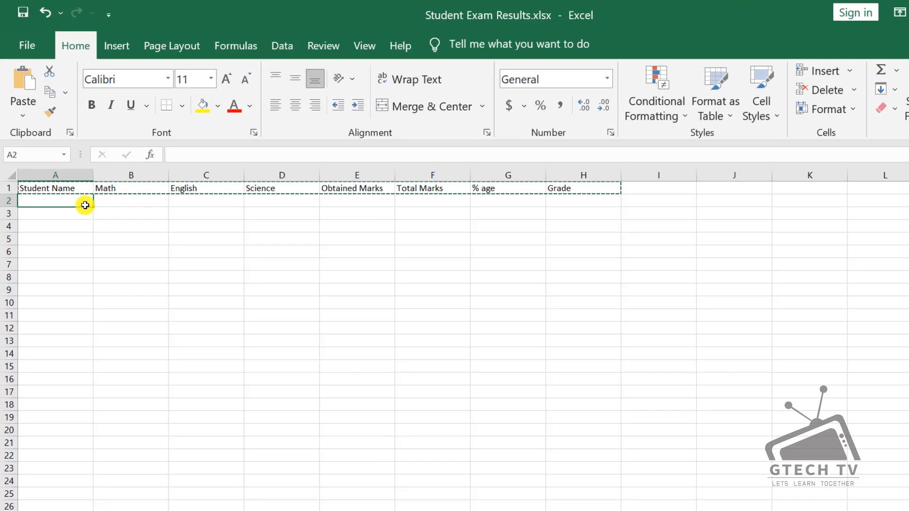
pyautogui.hotkey('ctrl', 'v')
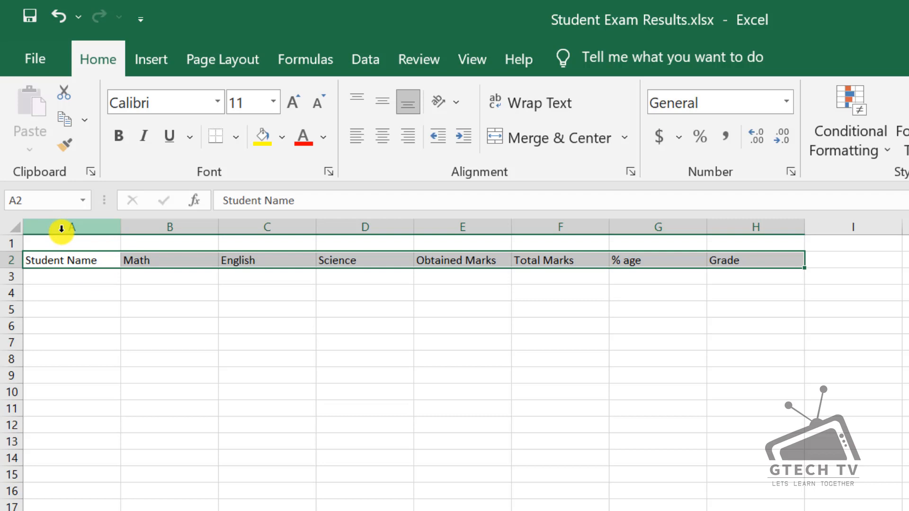
# Center the contents of columns A to H horizontally
pyautogui.moveTo(61, 227); pyautogui.dragTo(713, 229)
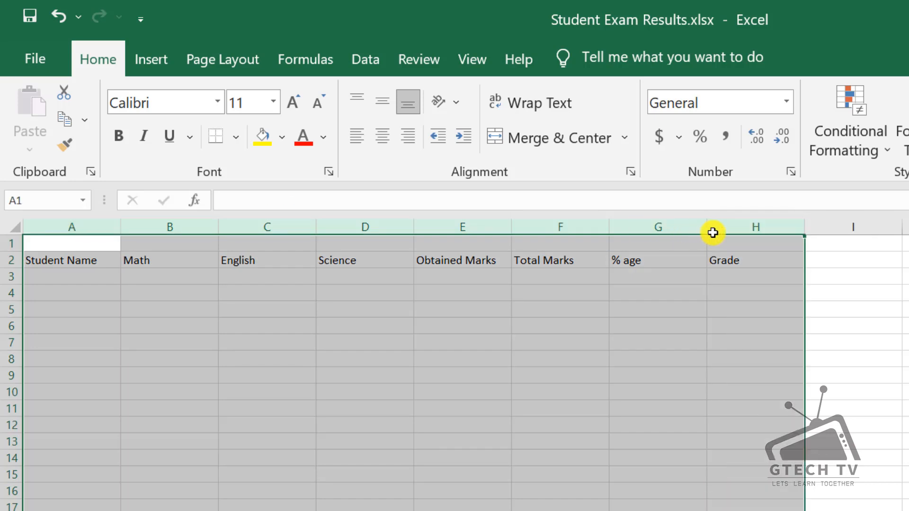
pyautogui.click(382, 132)
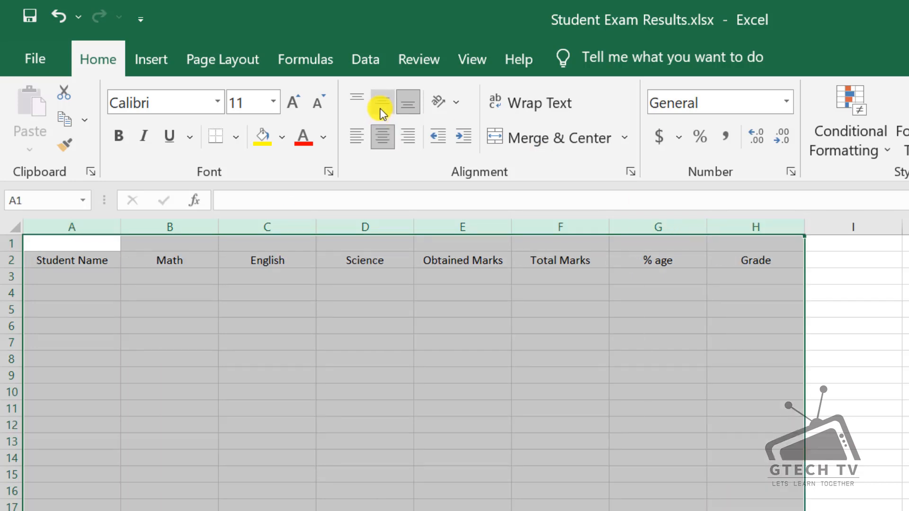
# Align the contents of columns A to H to the vertical middle of their cells
pyautogui.click(381, 108)
pyautogui.click(366, 242)
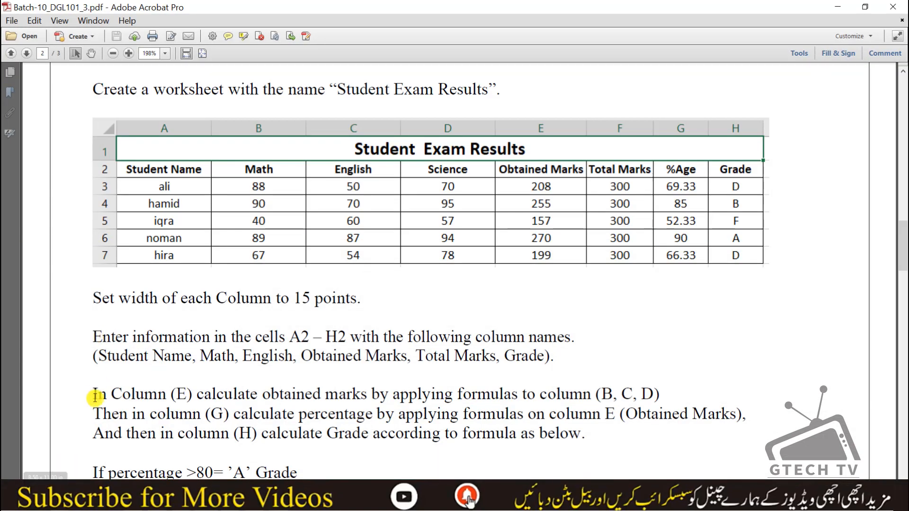
# Consult the sample table in the assignment PDF and enter its five student names in A3:A7 of the worksheet
pyautogui.moveTo(94, 395); pyautogui.dragTo(541, 395)
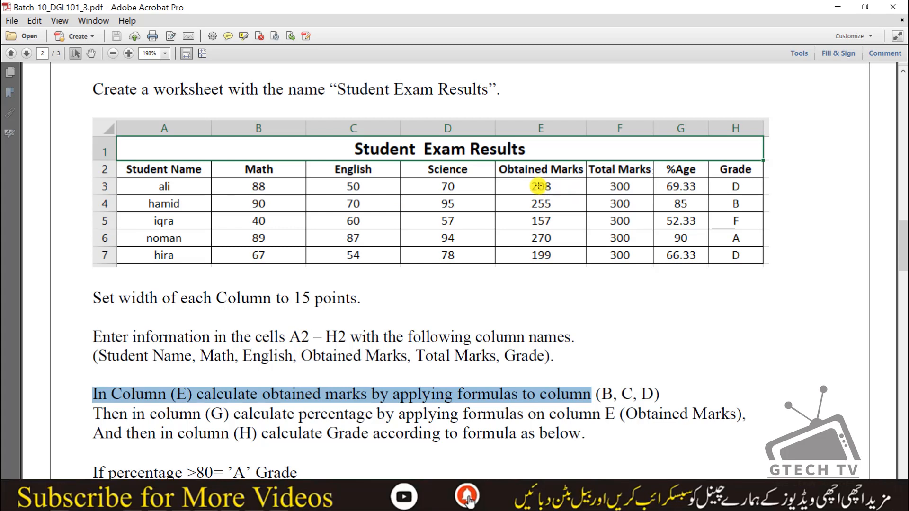
pyautogui.moveTo(553, 180); pyautogui.dragTo(523, 262)
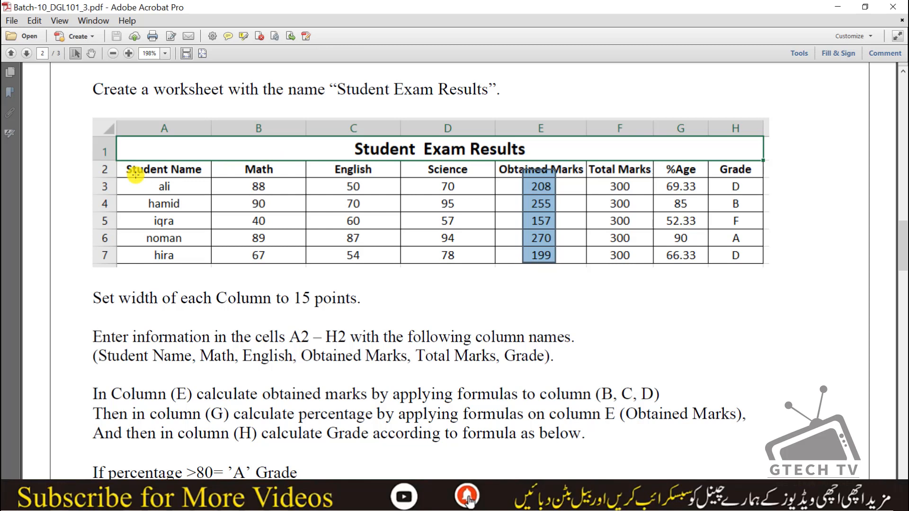
pyautogui.moveTo(135, 175); pyautogui.dragTo(766, 268)
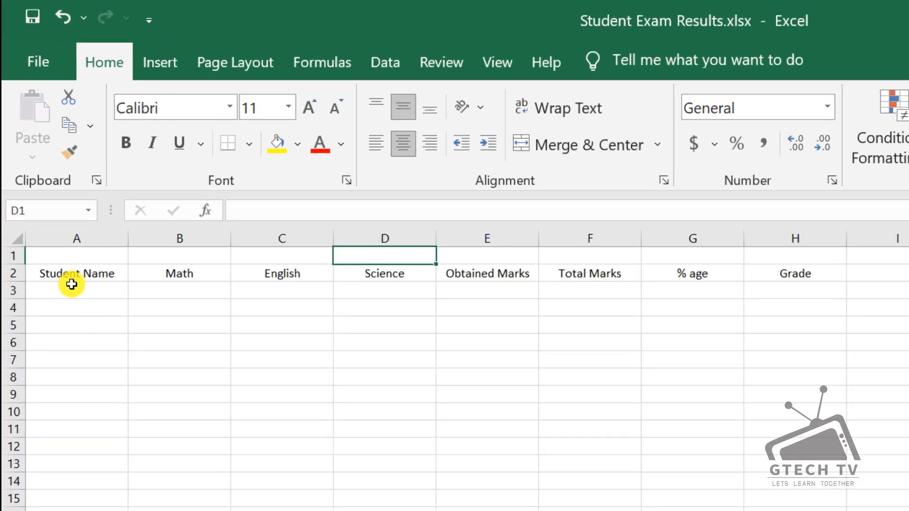
pyautogui.click(71, 284)
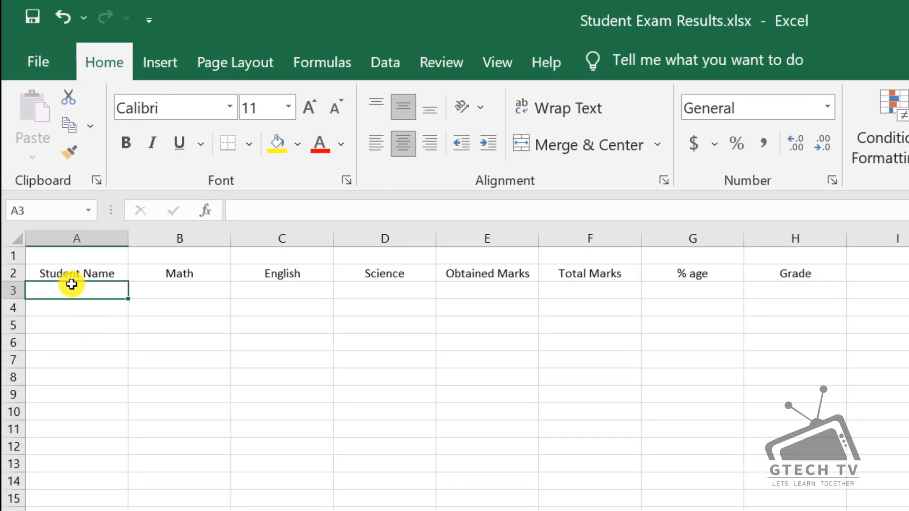
pyautogui.write('Ali')
pyautogui.press('Return')
pyautogui.write('Ha')
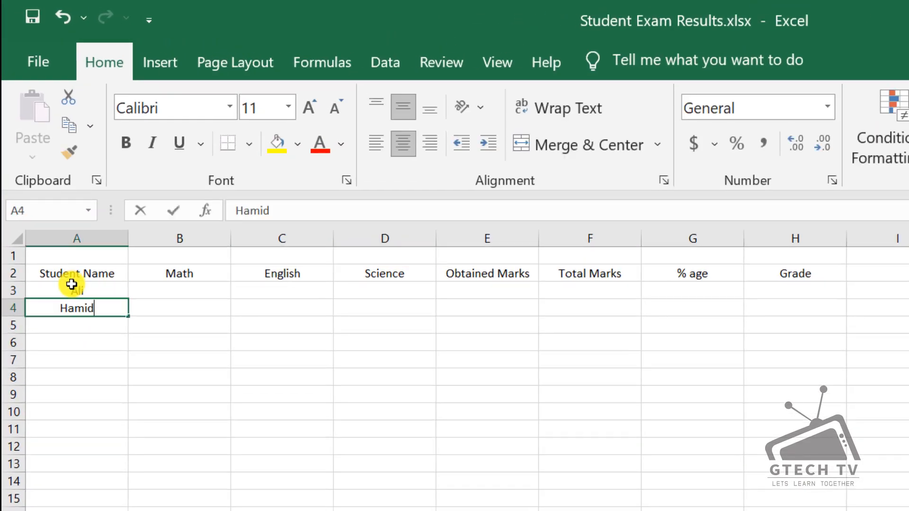
pyautogui.write('mid')
pyautogui.press('Return')
pyautogui.write('Iqr')
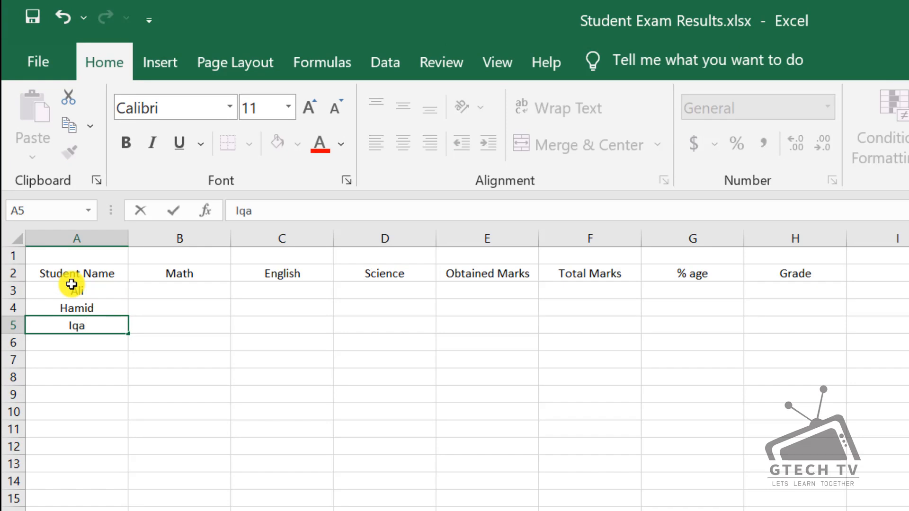
pyautogui.write('a')
pyautogui.press('Return')
pyautogui.write('Noman')
pyautogui.press('Return')
pyautogui.write('H')
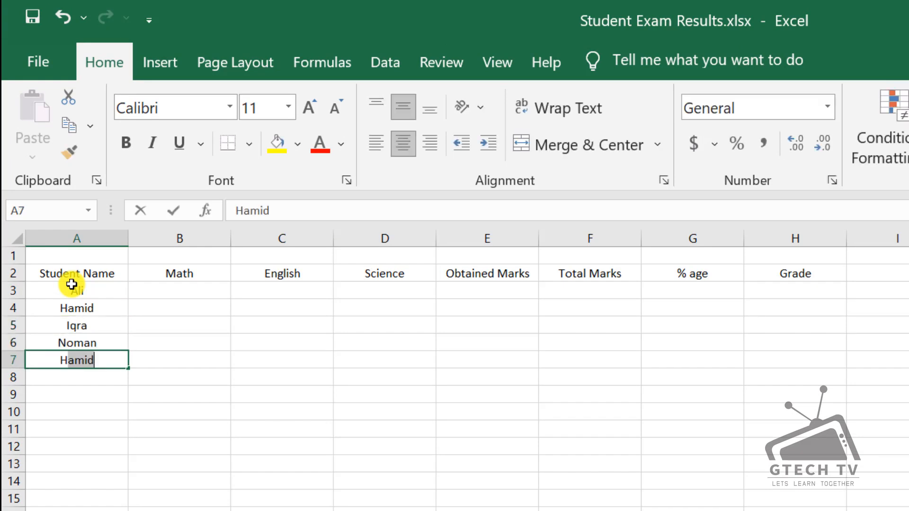
pyautogui.write('ira')
pyautogui.press('Return')
# Enter the Math marks 88, 90, 40, 89 and 67 in B3:B7, following the table in the assignment PDF
pyautogui.hotkey('alt', 'Tab')
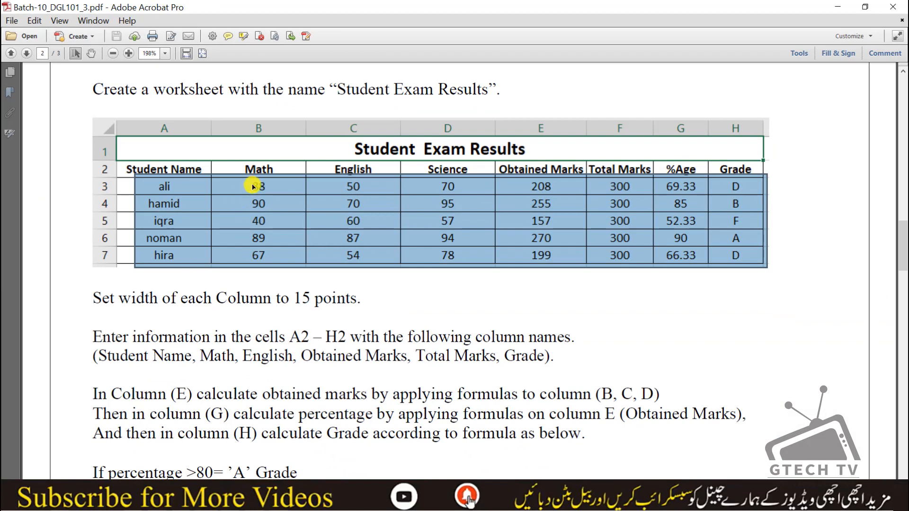
pyautogui.hotkey('alt', 'Tab')
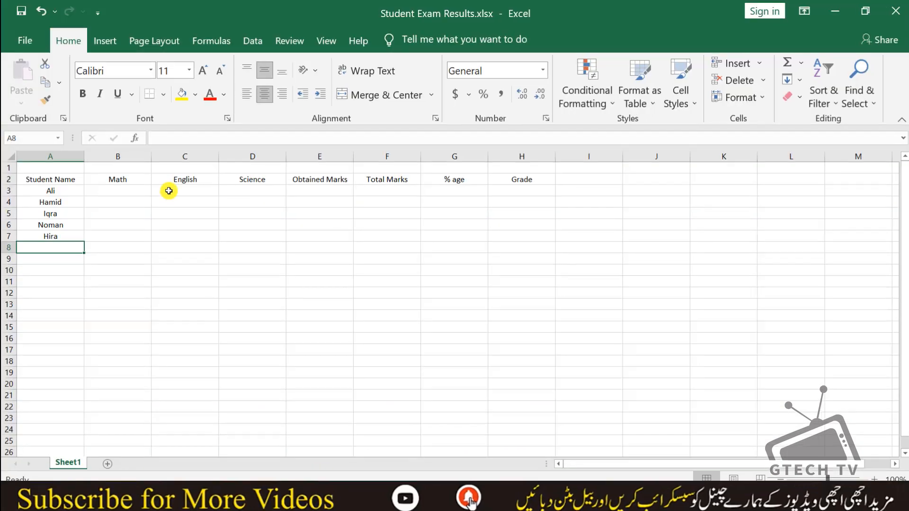
pyautogui.click(142, 191)
pyautogui.write('8')
pyautogui.press('Return')
pyautogui.write('50')
pyautogui.hotkey('alt', 'Tab')
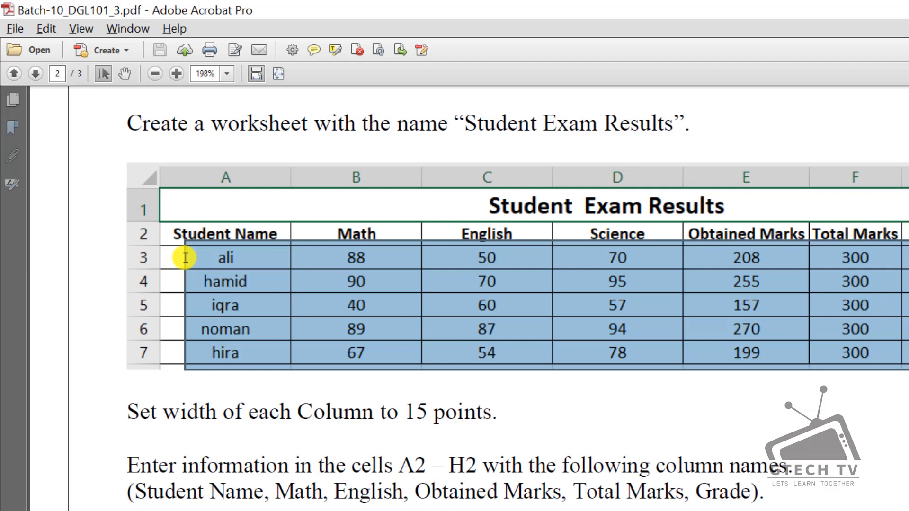
pyautogui.hotkey('alt', 'Tab')
pyautogui.write('90 40')
pyautogui.press('Return')
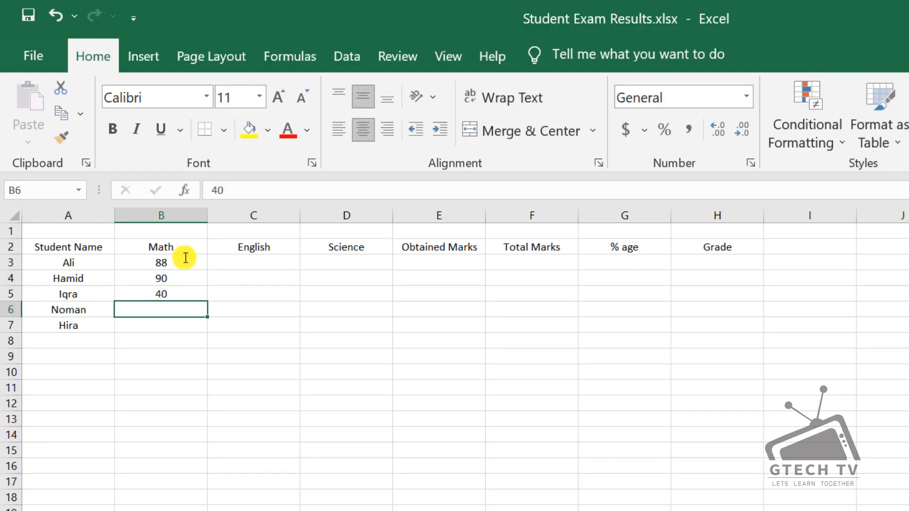
pyautogui.write('89')
pyautogui.press('Return')
pyautogui.hotkey('alt', 'Tab')
pyautogui.hotkey('alt', 'Tab')
pyautogui.write('67')
pyautogui.press('Return')
# Enter the English marks 50, 70, 60, 87 and 54 in C3:C7 from the assignment PDF
pyautogui.hotkey('alt', 'Tab')
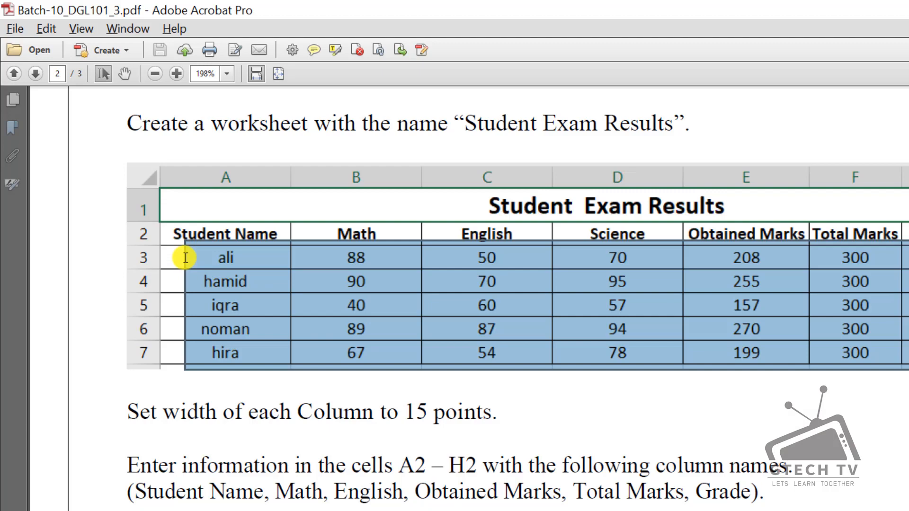
pyautogui.hotkey('alt', 'Tab')
pyautogui.click(255, 257)
pyautogui.write('50')
pyautogui.press('Return')
pyautogui.write('70')
pyautogui.press('Return')
pyautogui.write('60')
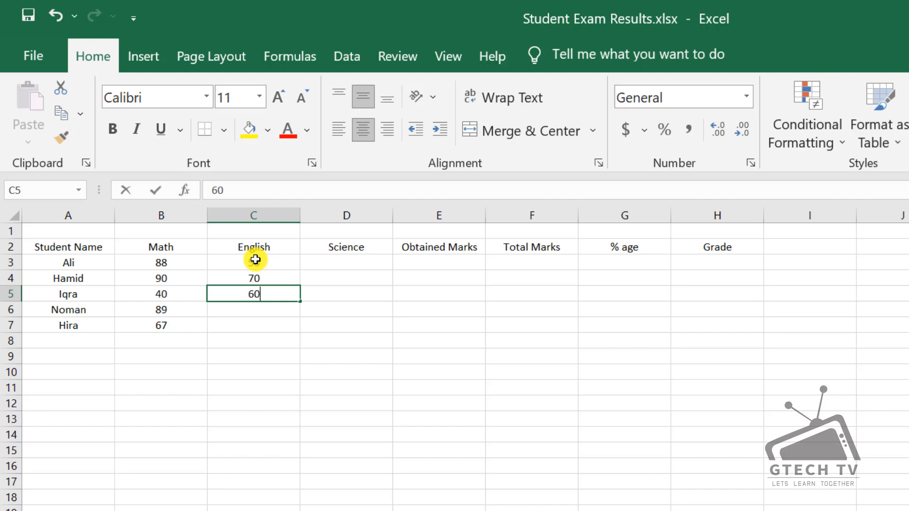
pyautogui.hotkey('alt', 'Tab')
pyautogui.hotkey('alt', 'Tab')
pyautogui.press('Return')
pyautogui.write('87')
pyautogui.press('Return')
pyautogui.write('54')
pyautogui.press('Return')
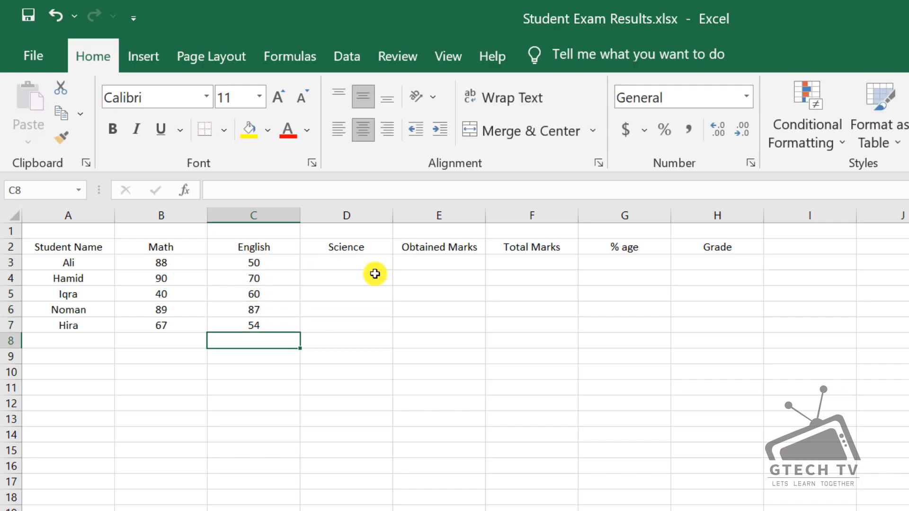
# Enter the Science marks 70, 95, 57, 94 and 78 in D3:D7 from the assignment PDF
pyautogui.hotkey('alt', 'Tab')
pyautogui.hotkey('alt', 'Tab')
pyautogui.write('70')
pyautogui.press('Return')
pyautogui.write('95')
pyautogui.press('Return')
pyautogui.write('57')
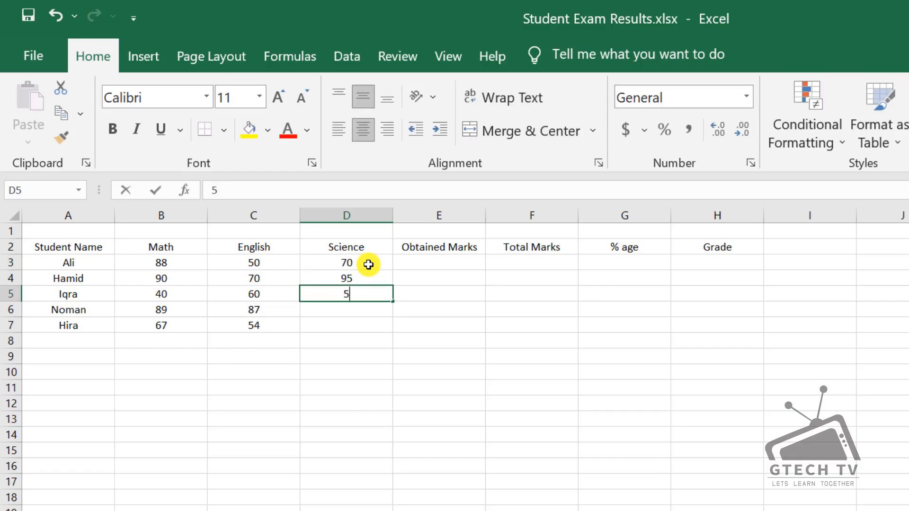
pyautogui.press('Return')
pyautogui.hotkey('alt', 'Tab')
pyautogui.hotkey('alt', 'Tab')
pyautogui.write('94')
pyautogui.press('Return')
pyautogui.write('5')
pyautogui.press('BackSpace')
pyautogui.write('78')
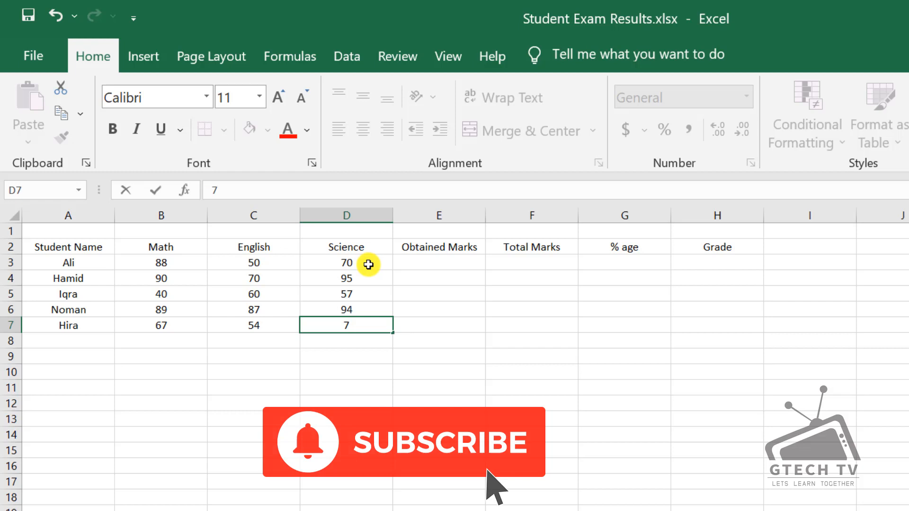
pyautogui.press('Return')
# Compare with the table in the assignment PDF and make the header cells A2:H2 bold
pyautogui.hotkey('alt', 'Tab')
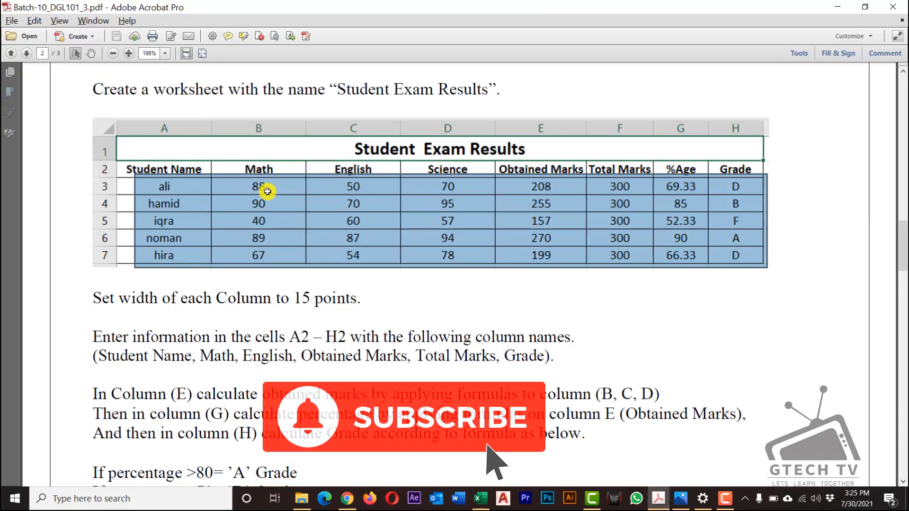
pyautogui.hotkey('alt', 'Tab')
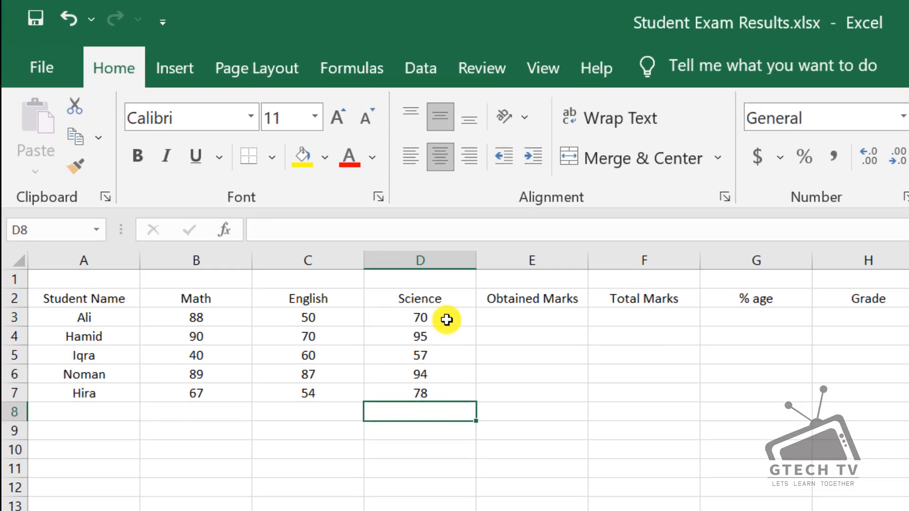
pyautogui.moveTo(119, 300); pyautogui.dragTo(819, 298)
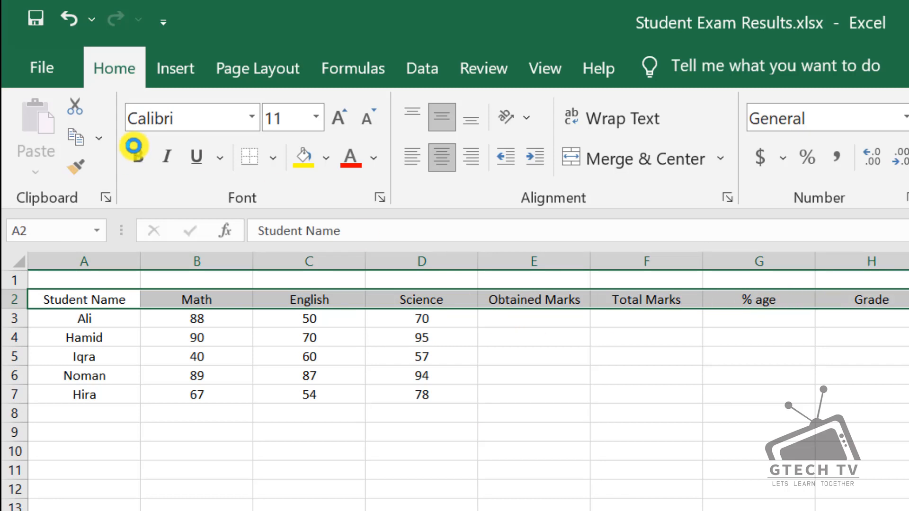
pyautogui.click(129, 157)
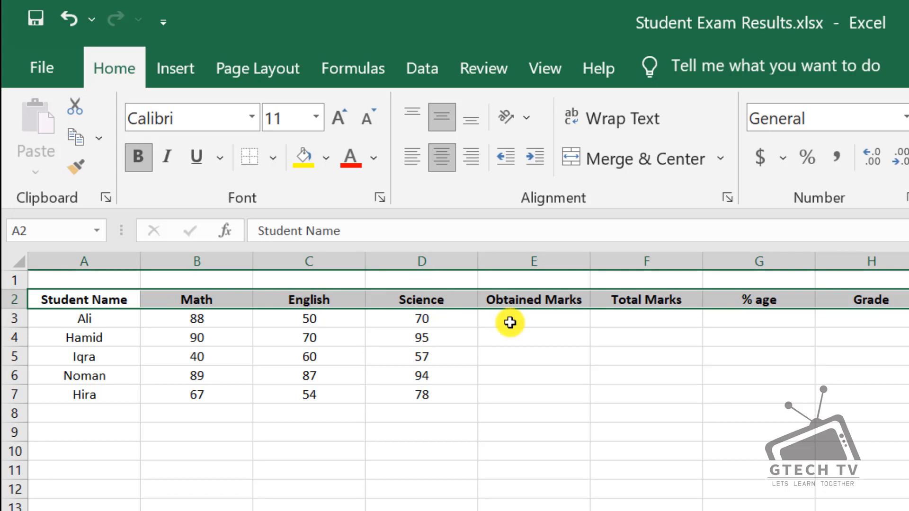
# Write the formula =b3+c3+d3 in E3 to add up the first student's three subject marks
pyautogui.click(548, 313)
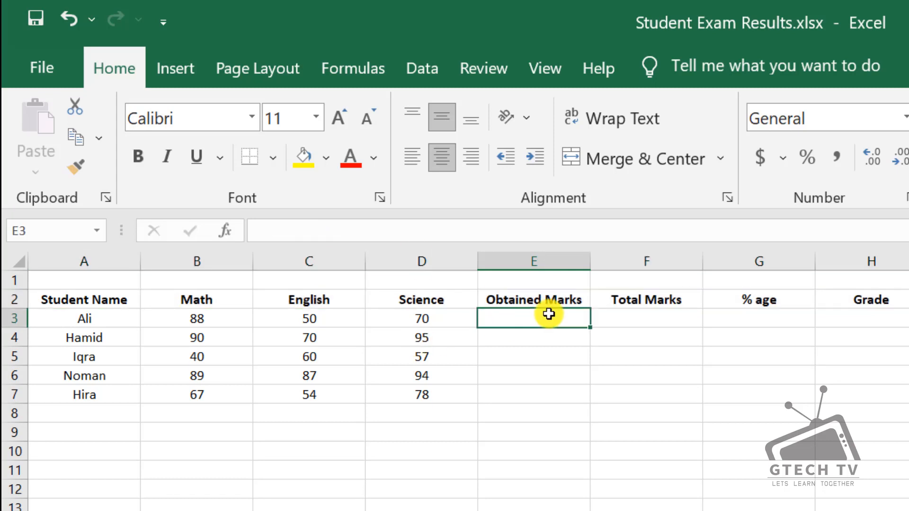
pyautogui.write('=b')
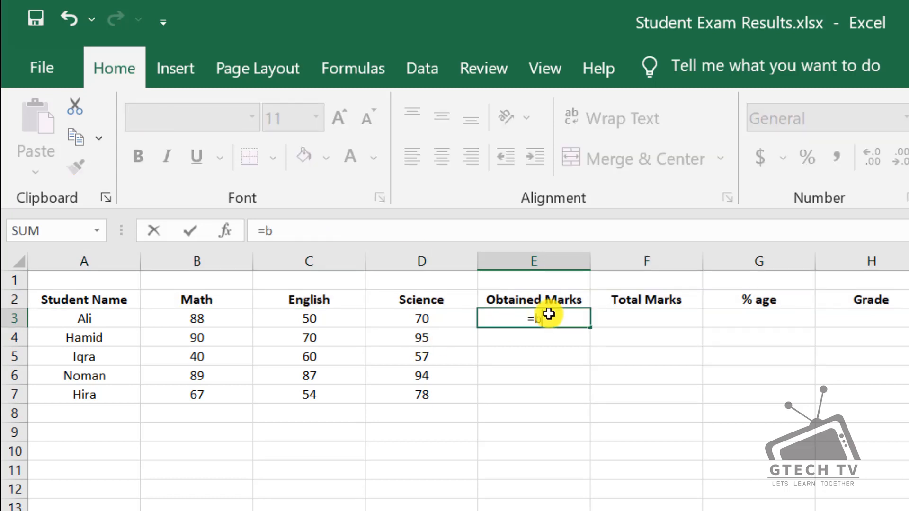
pyautogui.write('3+')
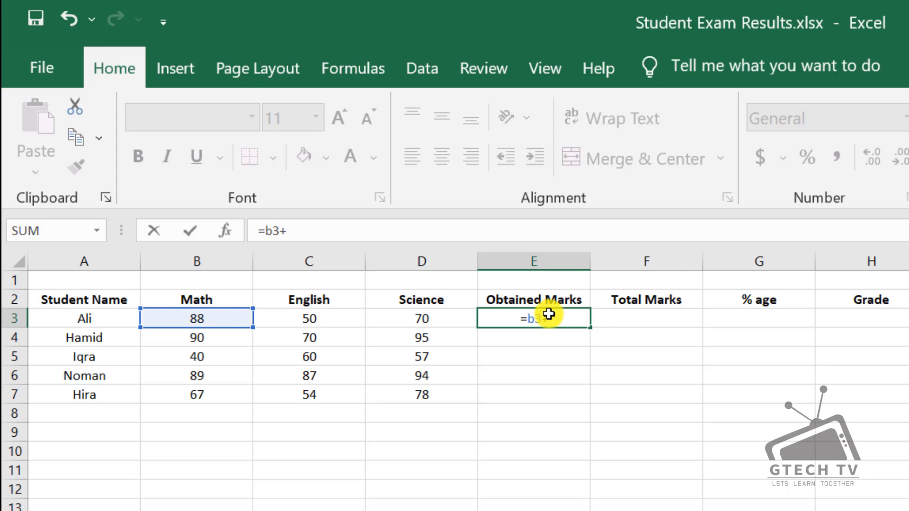
pyautogui.write('c3+d4')
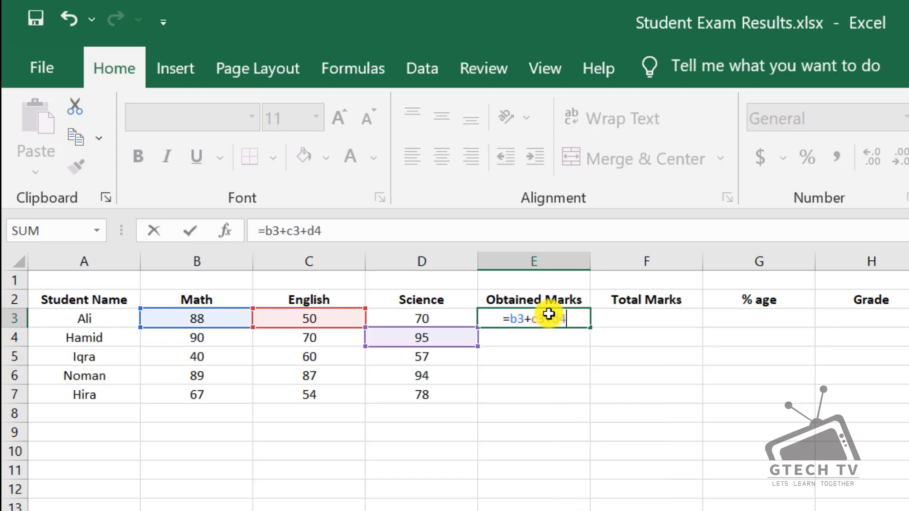
pyautogui.press('BackSpace')
pyautogui.write('3')
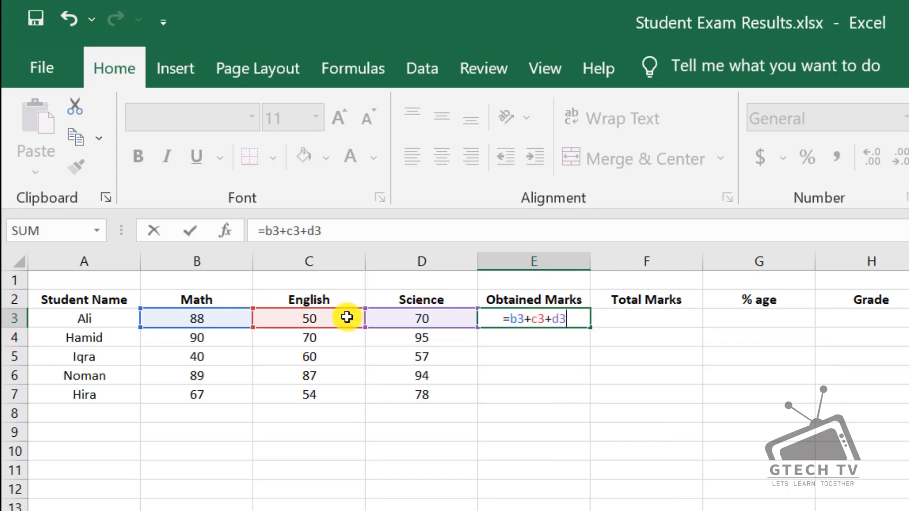
# Erase the references after the equals sign in E3 and rebuild the formula as =B3+C3+D3 by picking the mark cells
pyautogui.press('BackSpace')
pyautogui.press('BackSpace')
pyautogui.press('BackSpace')
pyautogui.press('BackSpace')
pyautogui.press('BackSpace')
pyautogui.press('BackSpace')
pyautogui.press('BackSpace')
pyautogui.press('BackSpace')
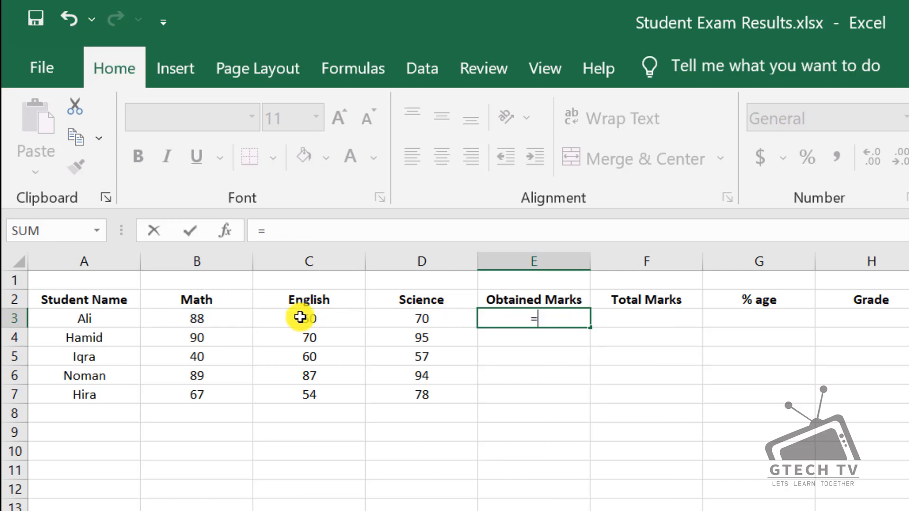
pyautogui.click(224, 322)
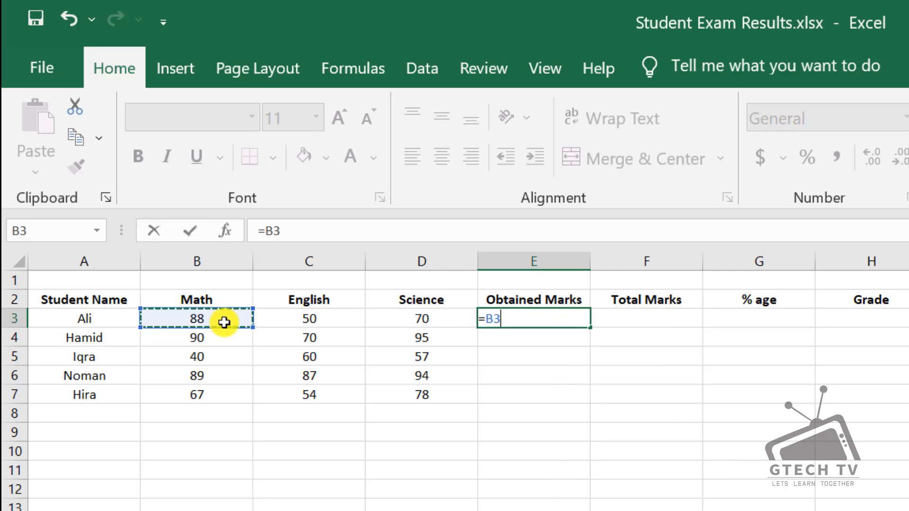
pyautogui.write('+')
pyautogui.click(286, 318)
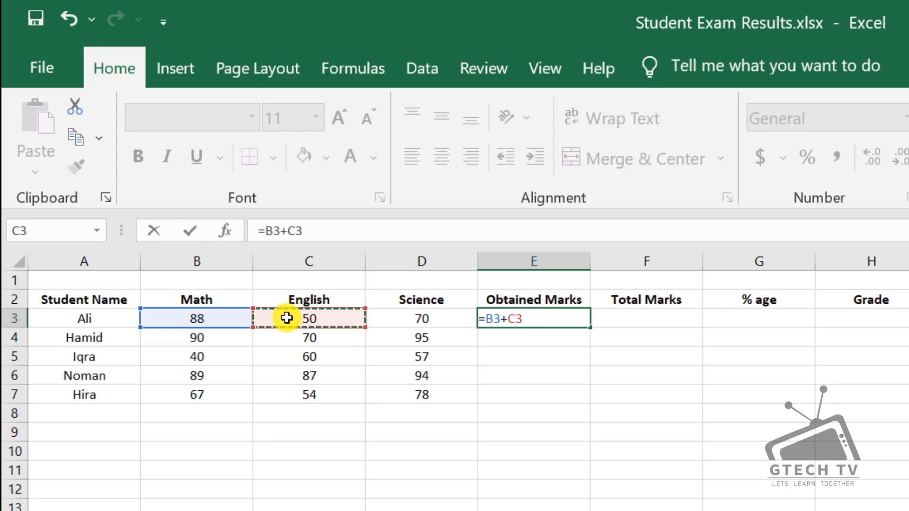
pyautogui.write('+')
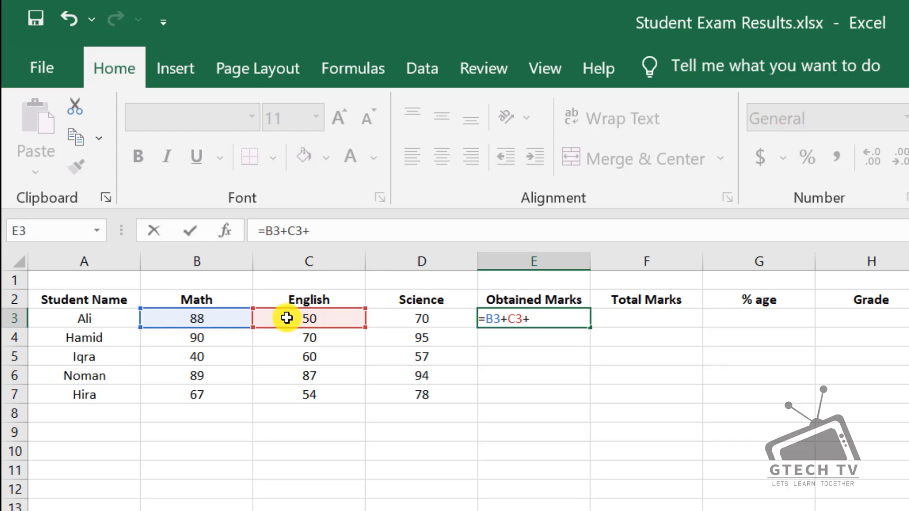
pyautogui.click(415, 324)
pyautogui.press('Return')
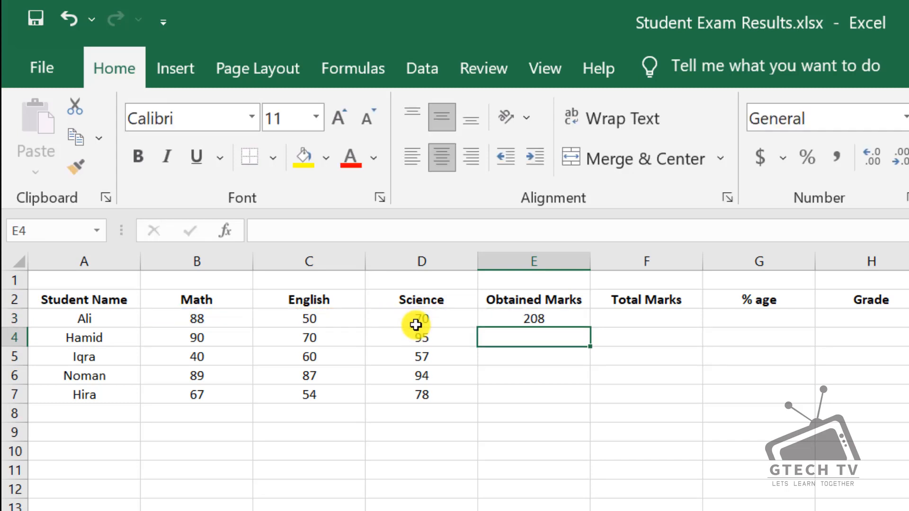
# Fill the Obtained Marks formula from E3 down to E7 and check the copied formulas
pyautogui.press('Up')
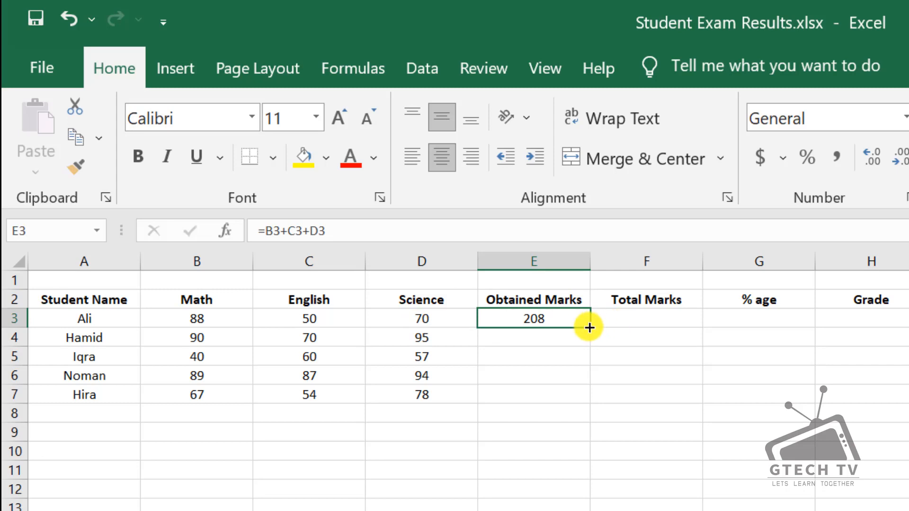
pyautogui.moveTo(591, 328); pyautogui.dragTo(586, 398)
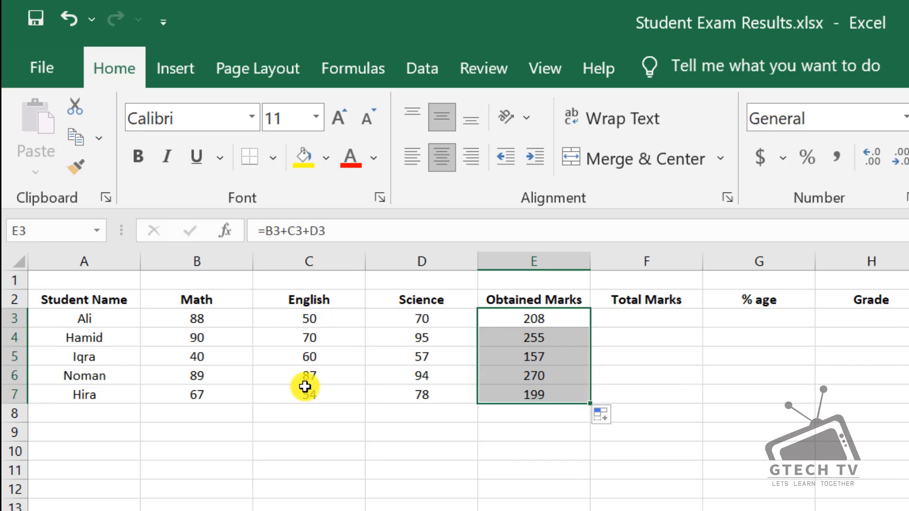
pyautogui.click(418, 357)
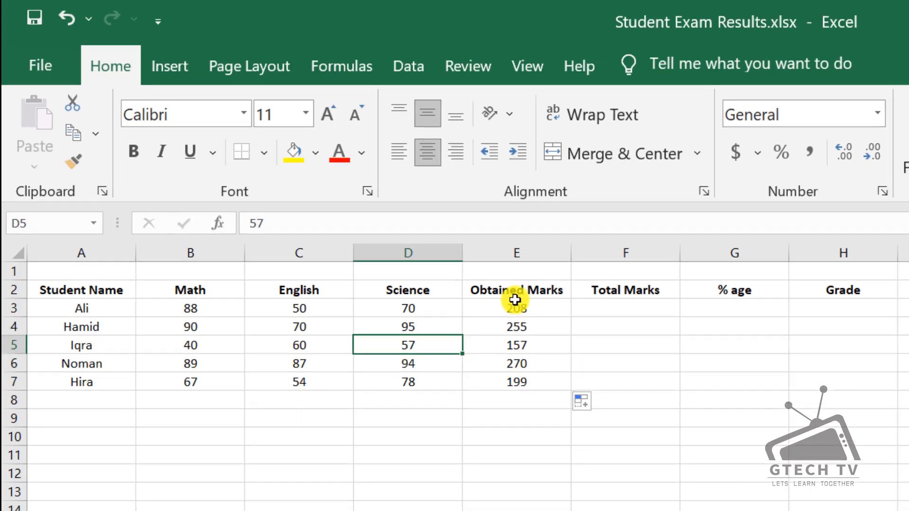
pyautogui.click(540, 320)
pyautogui.click(539, 394)
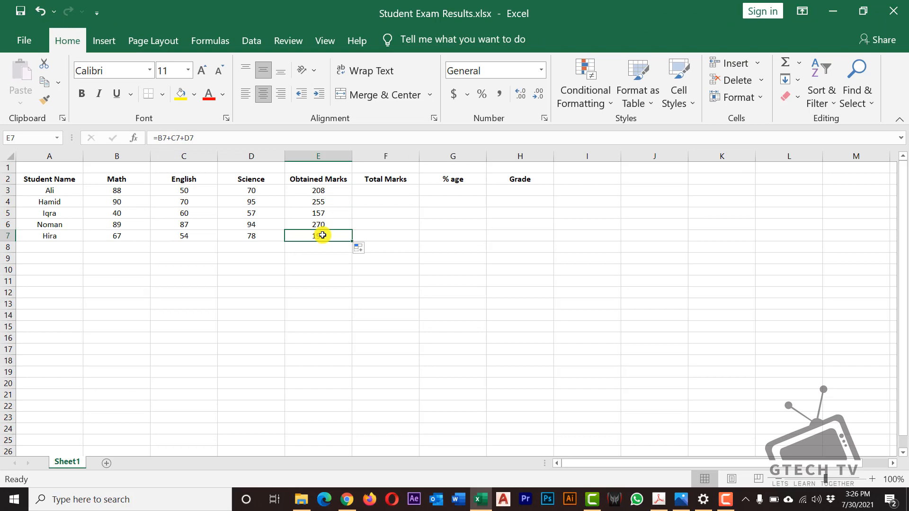
# Compare the Obtained Marks values in column E with those in the assignment PDF's table
pyautogui.hotkey('alt', 'Tab')
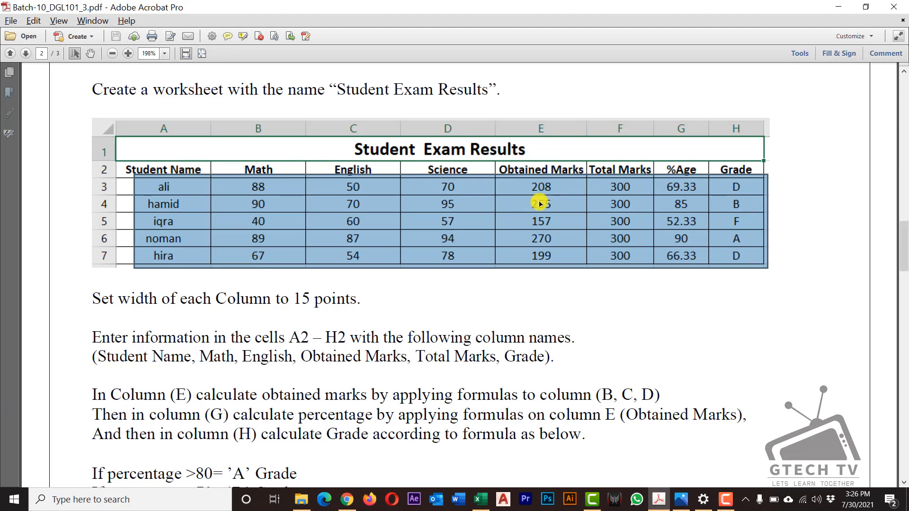
pyautogui.hotkey('alt', 'Tab')
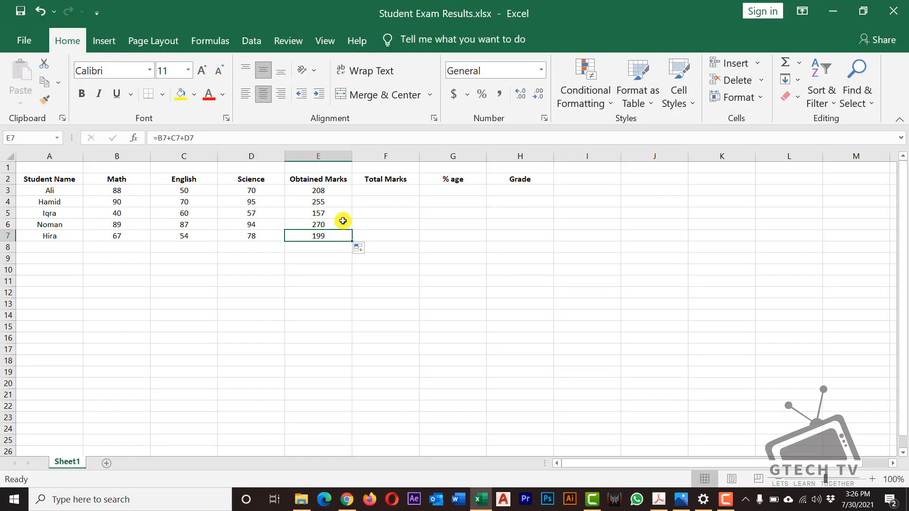
pyautogui.hotkey('alt', 'Tab')
pyautogui.hotkey('alt', 'Tab')
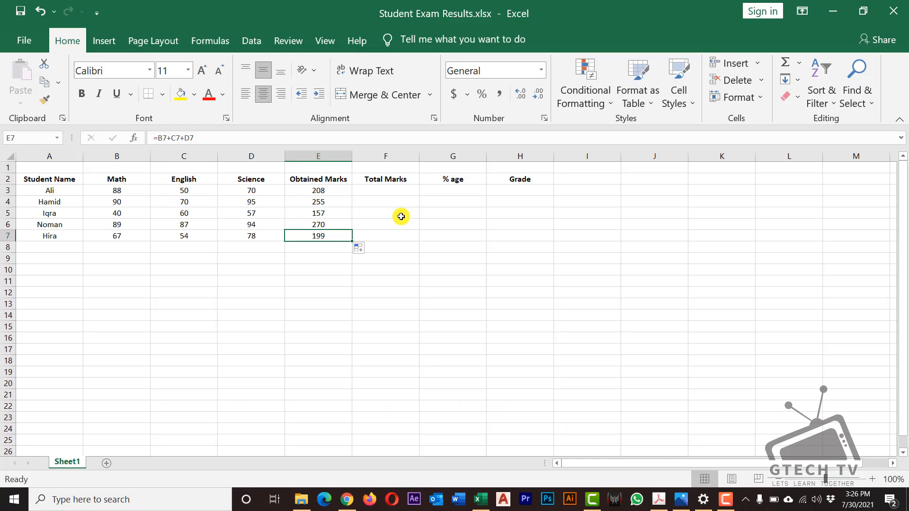
pyautogui.hotkey('alt', 'Tab')
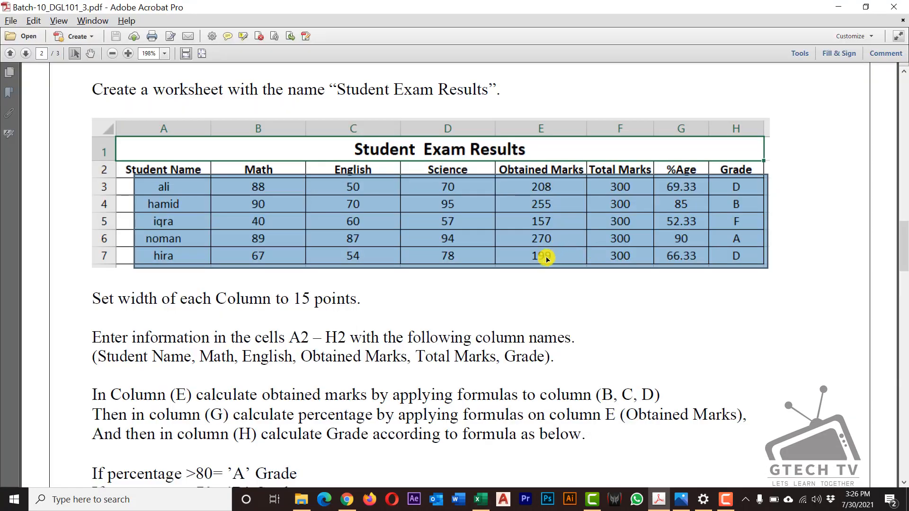
pyautogui.hotkey('alt', 'Tab')
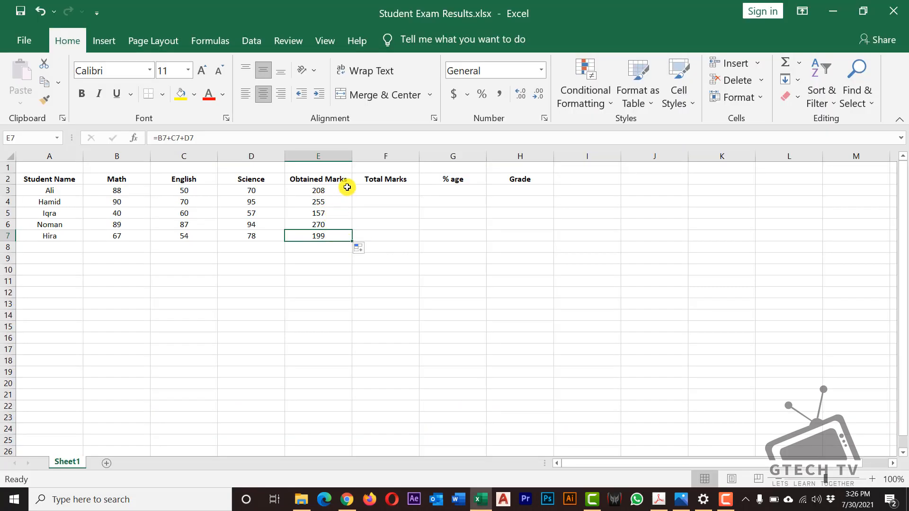
# Read the assignment PDF's instructions for calculating the percentage in column G and the grade in column H
pyautogui.click(387, 189)
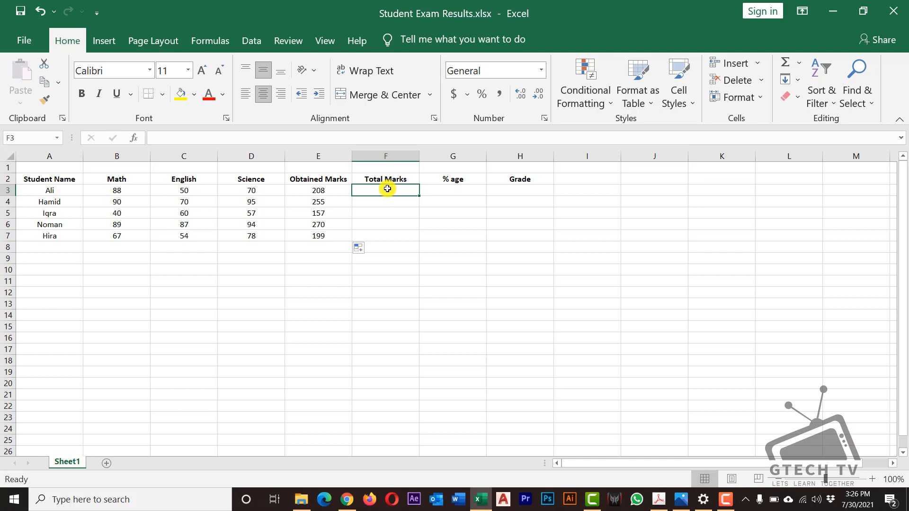
pyautogui.hotkey('alt', 'Tab')
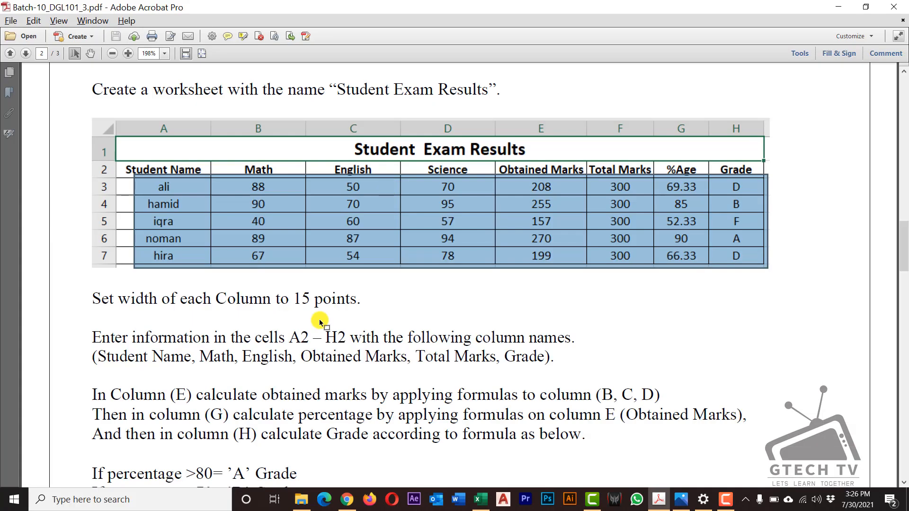
pyautogui.click(114, 414)
pyautogui.moveTo(126, 411); pyautogui.dragTo(248, 411)
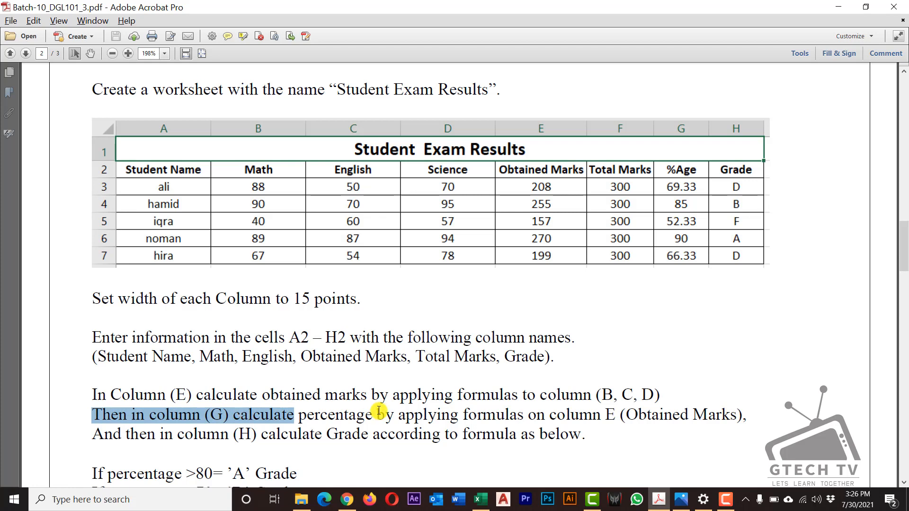
pyautogui.moveTo(355, 414); pyautogui.dragTo(622, 411)
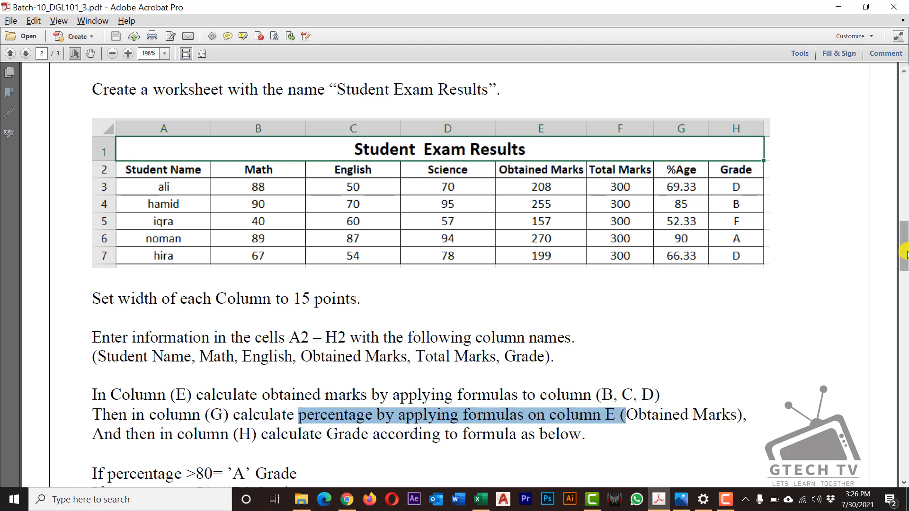
pyautogui.moveTo(904, 254); pyautogui.dragTo(903, 258)
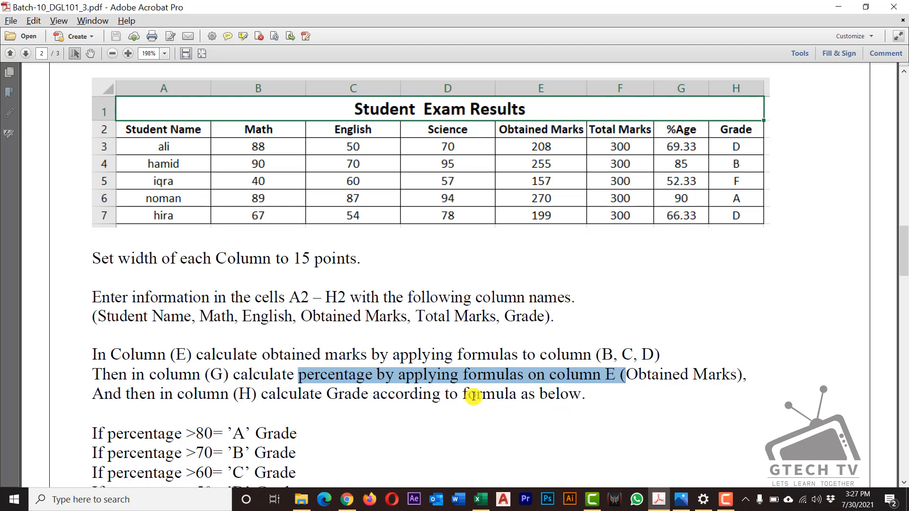
# Return to the Excel worksheet, enter 300 as the Total Marks in F3 and fill it down to F7
pyautogui.hotkey('alt', 'Tab')
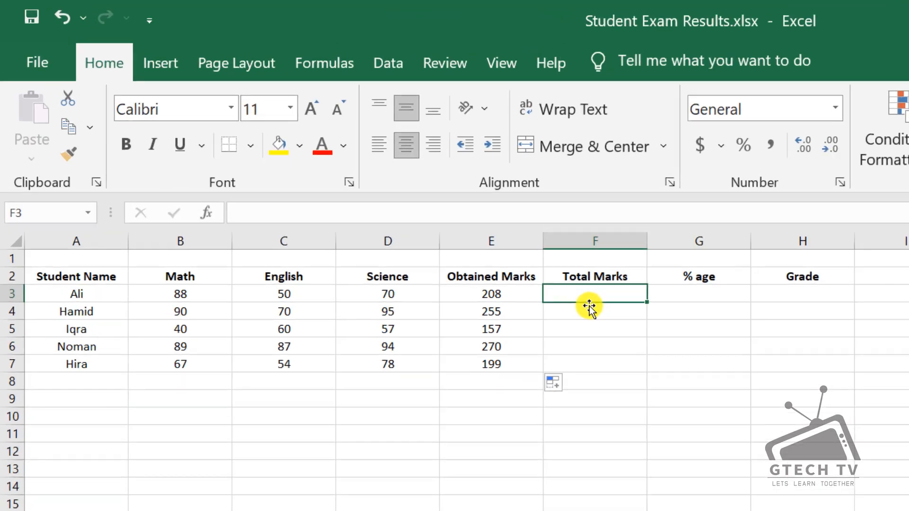
pyautogui.write('300')
pyautogui.press('Return')
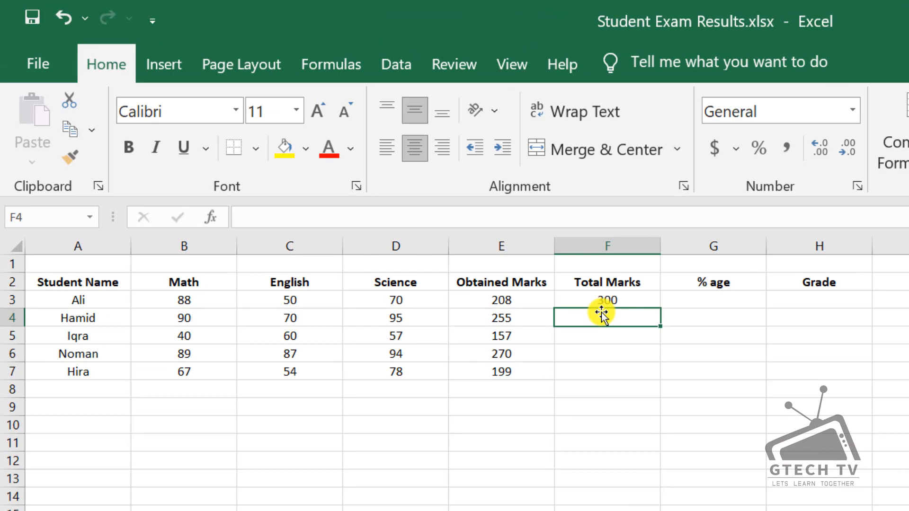
pyautogui.click(600, 310)
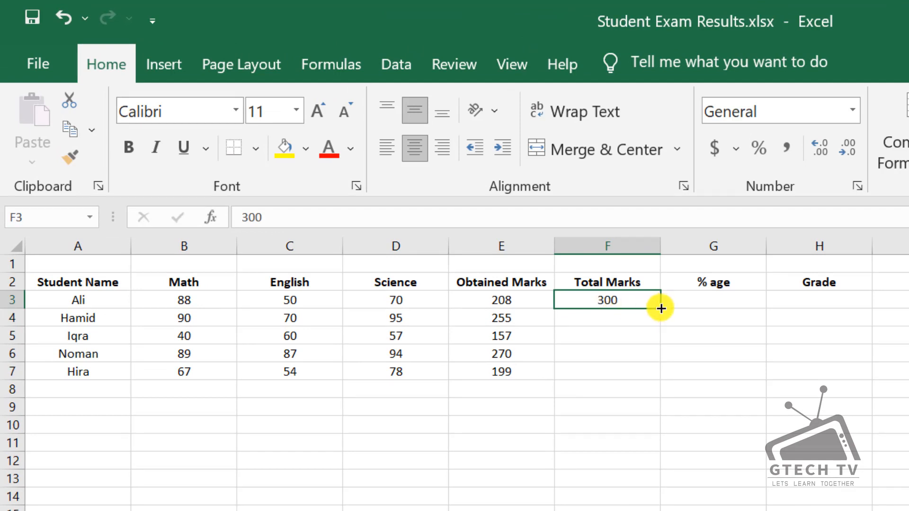
pyautogui.moveTo(660, 309); pyautogui.dragTo(657, 379)
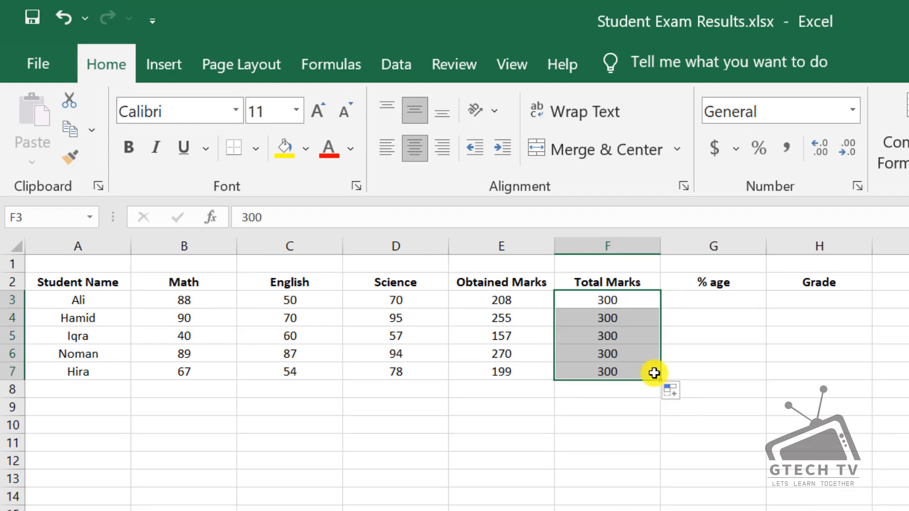
# Check the assignment PDF and write the percentage formula =E3/F3*100 in G3 of the worksheet, picking the obtained and total marks cells
pyautogui.hotkey('alt', 'Tab')
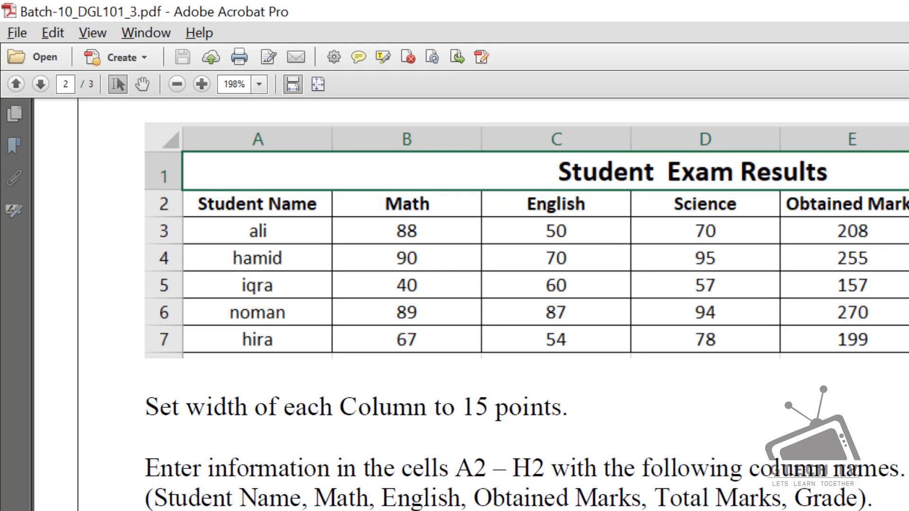
pyautogui.press('alt')
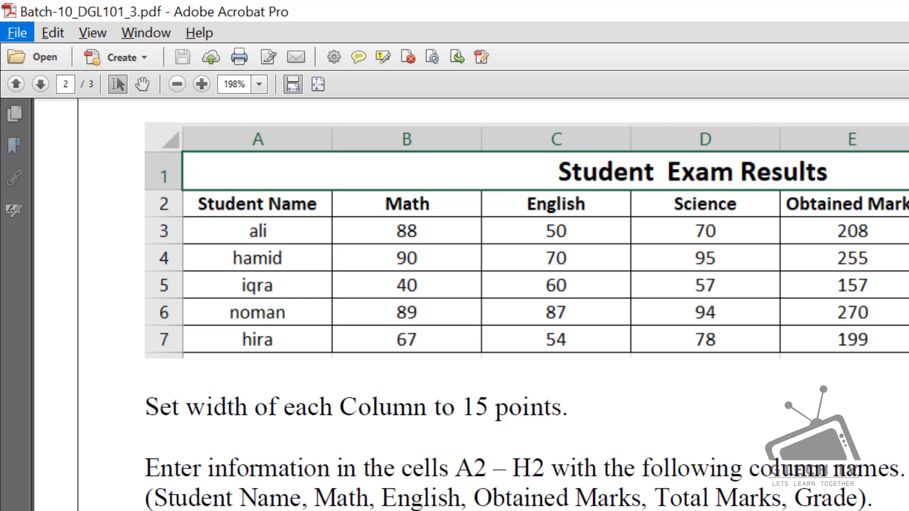
pyautogui.hotkey('alt', 'Tab')
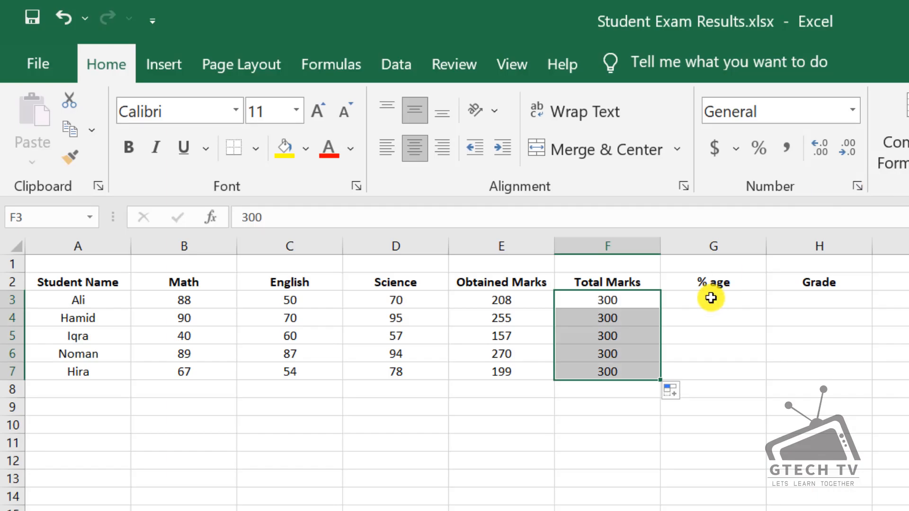
pyautogui.click(710, 297)
pyautogui.write('=')
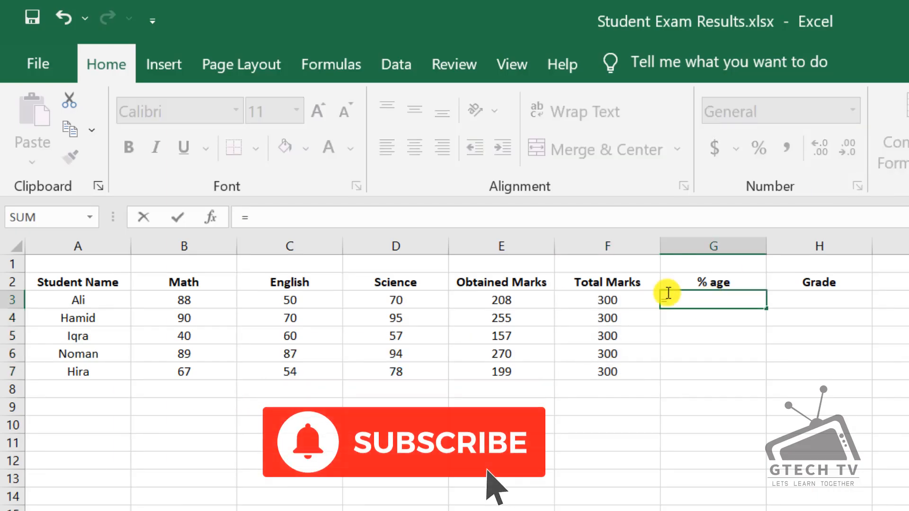
pyautogui.click(535, 294)
pyautogui.write('/')
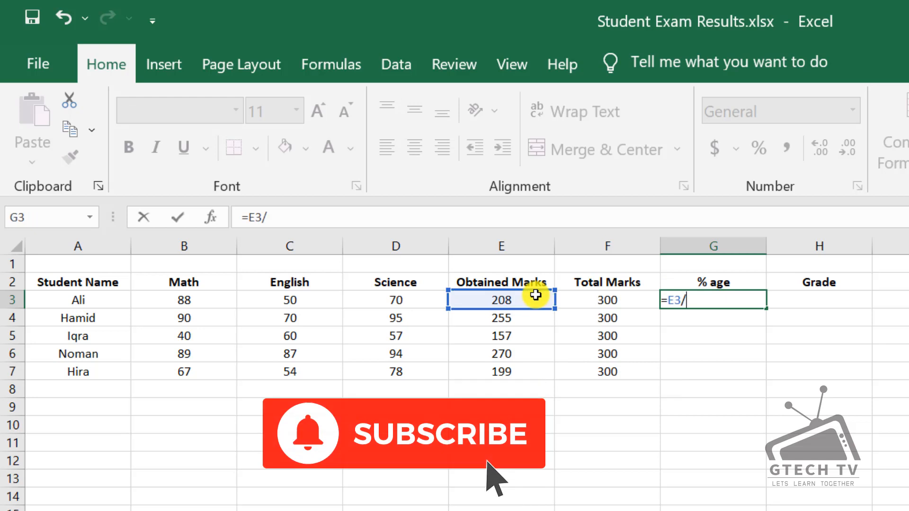
pyautogui.click(608, 299)
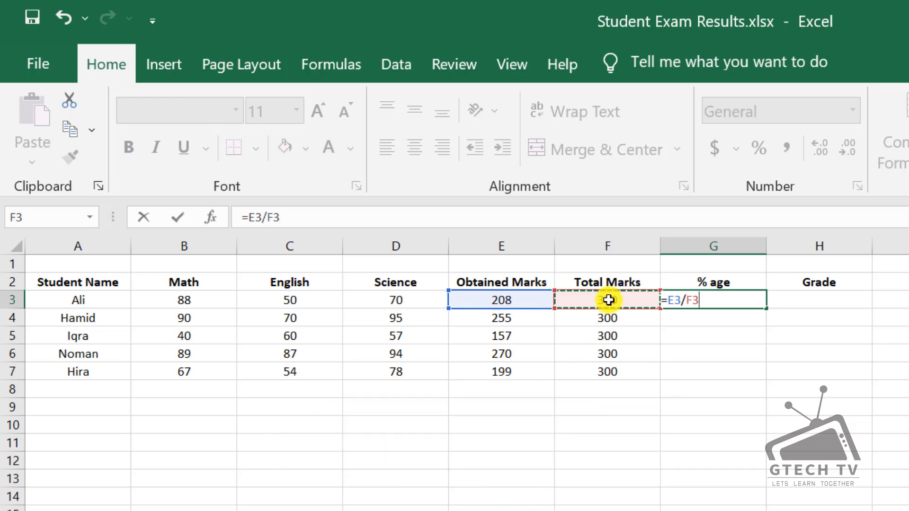
pyautogui.write('*')
pyautogui.press('Return')
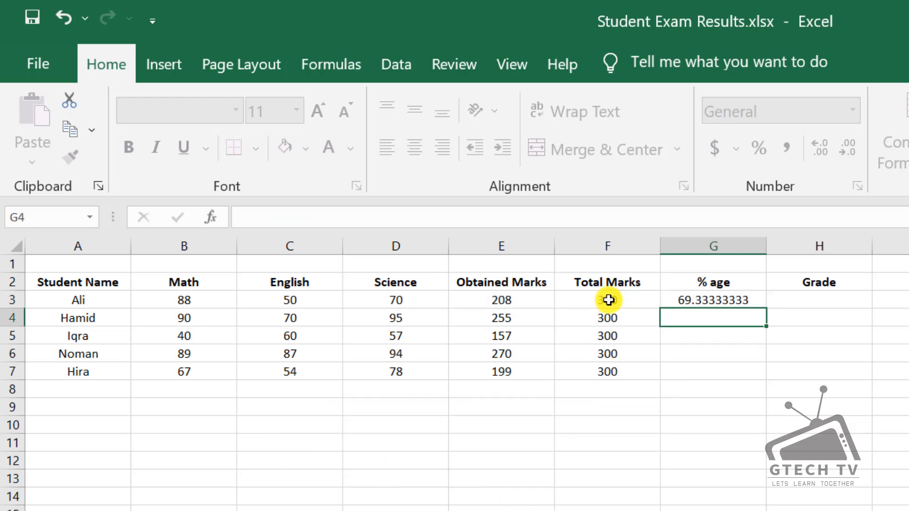
# Format the percentage cell G3 as Number with 2 decimal places
pyautogui.press('Up')
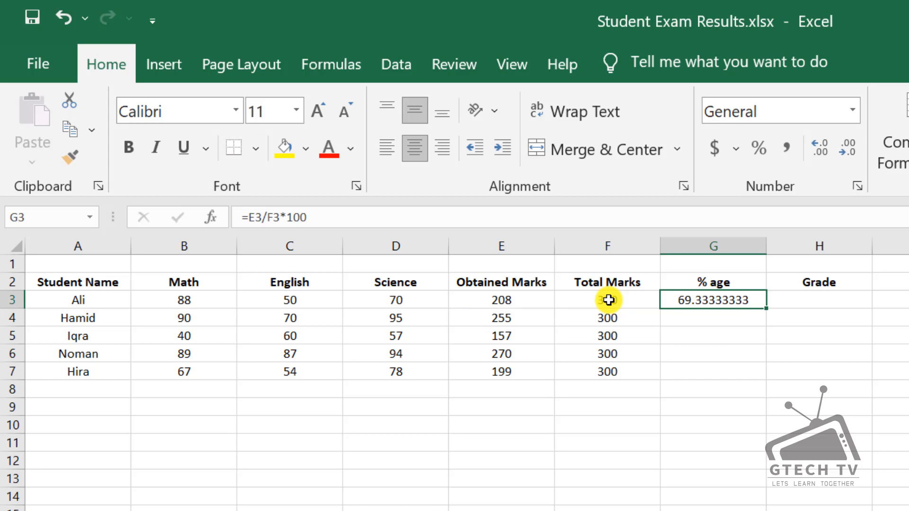
pyautogui.rightClick(743, 303)
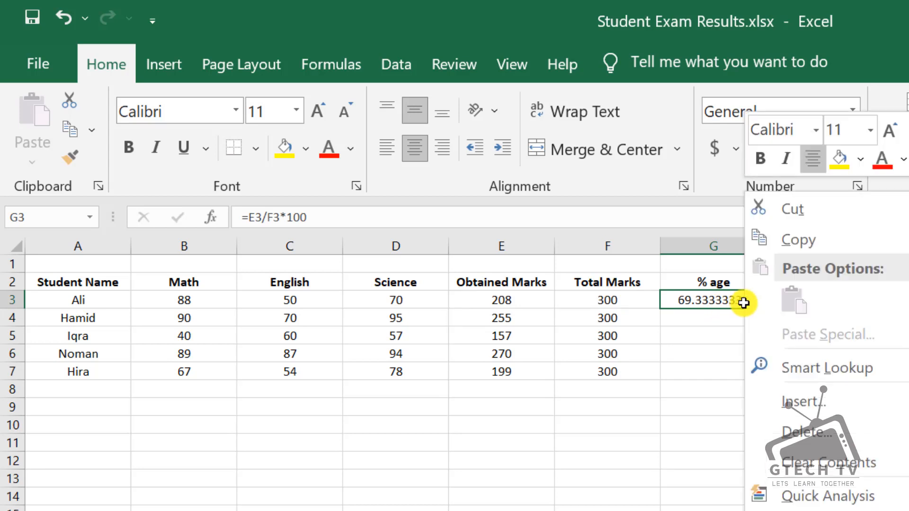
pyautogui.click(686, 300)
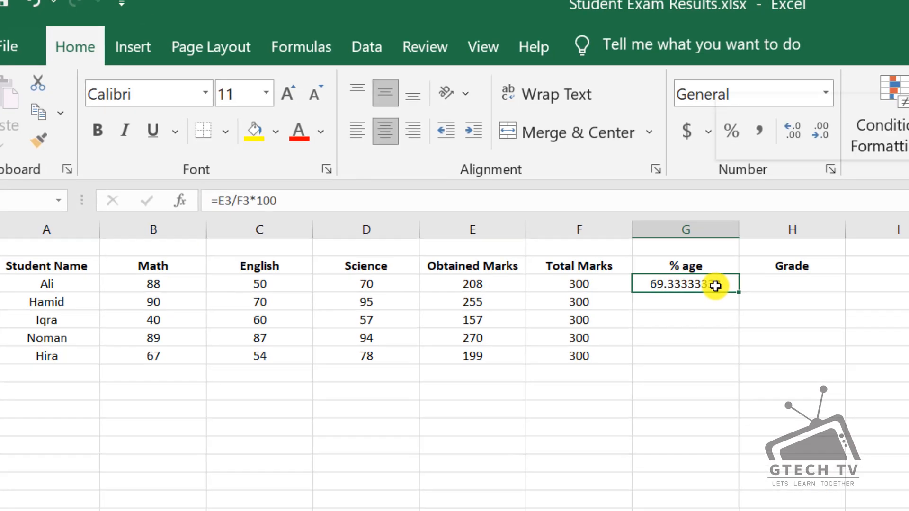
pyautogui.rightClick(742, 302)
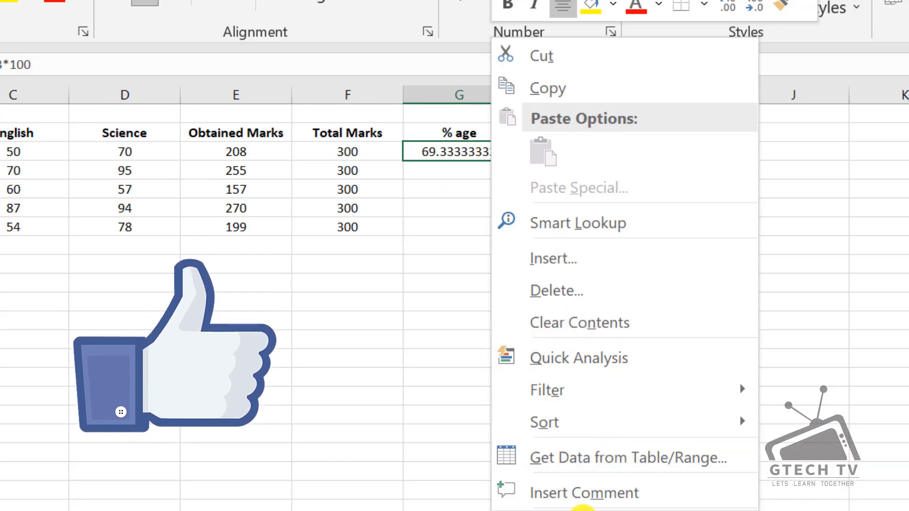
pyautogui.click(583, 510)
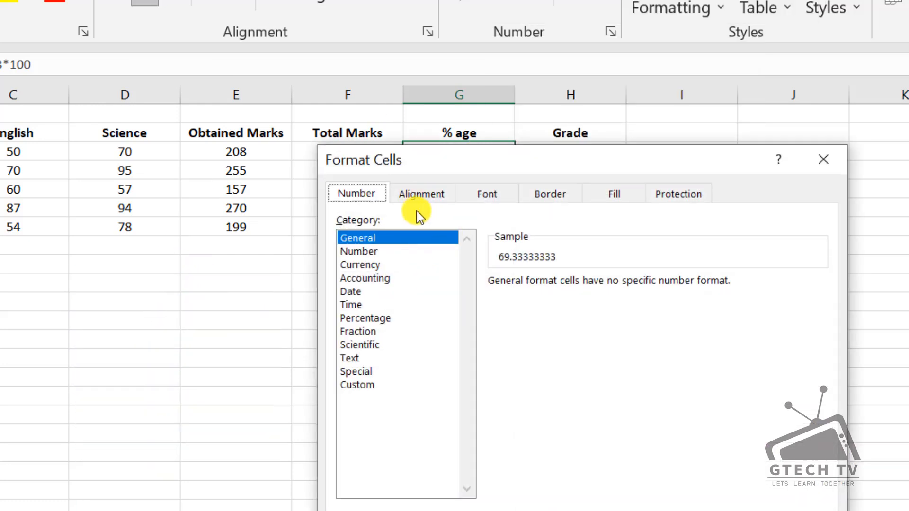
pyautogui.click(372, 252)
pyautogui.click(629, 279)
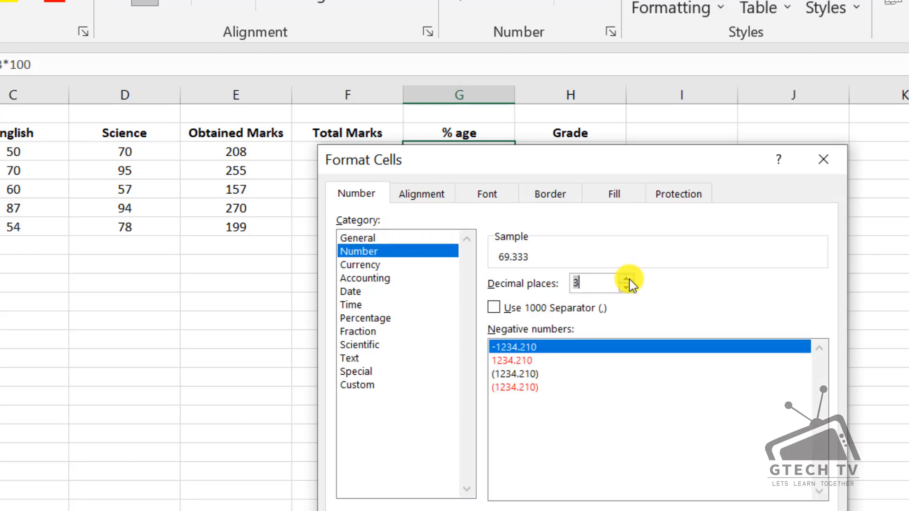
pyautogui.click(629, 288)
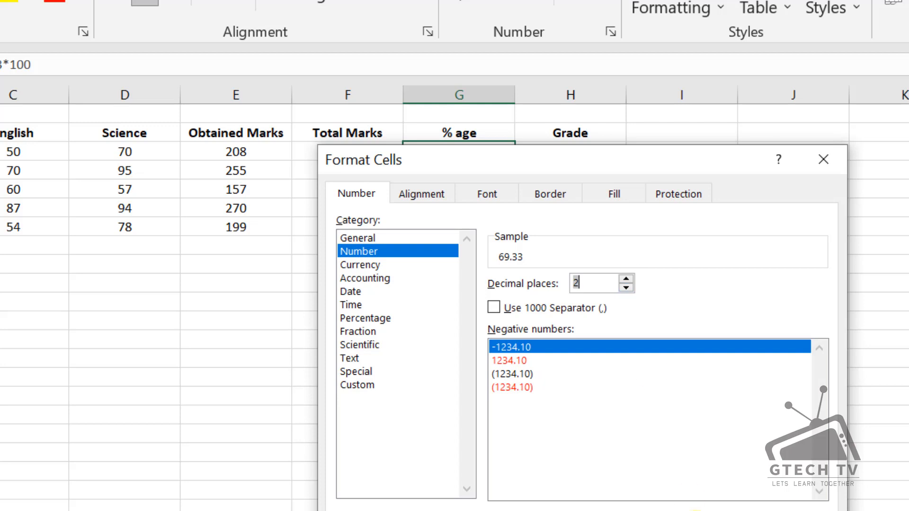
pyautogui.press('Return')
# Look at the PDF's %Age column, fill the percentage formula from G3 down to G7 and check a copied formula
pyautogui.hotkey('alt', 'Tab')
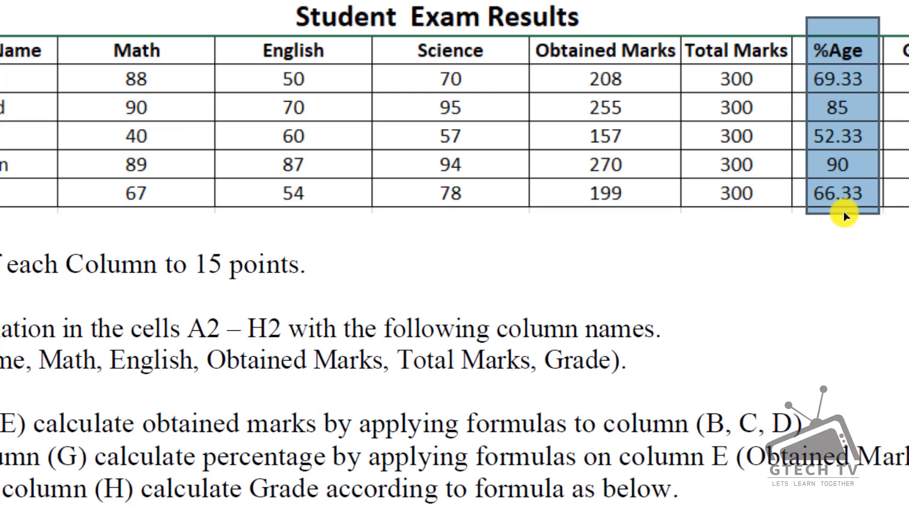
pyautogui.hotkey('alt', 'Tab')
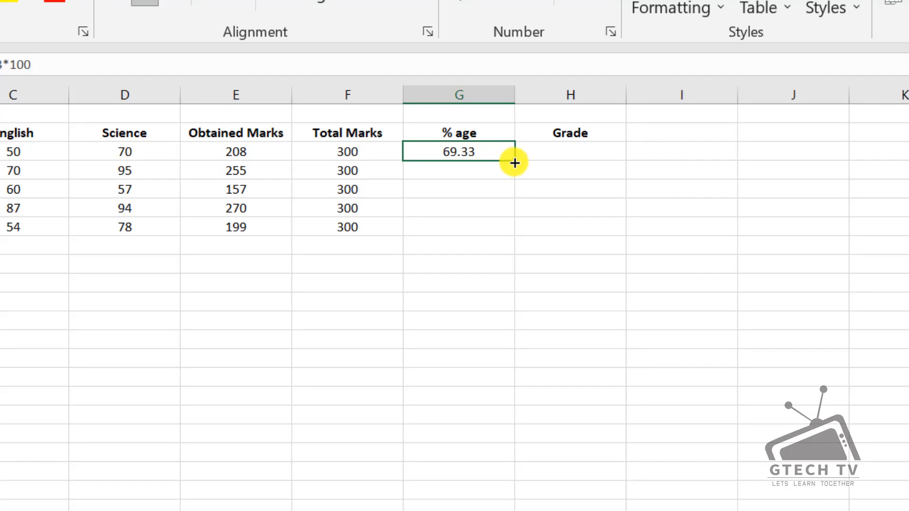
pyautogui.moveTo(514, 163); pyautogui.dragTo(516, 234)
pyautogui.click(463, 249)
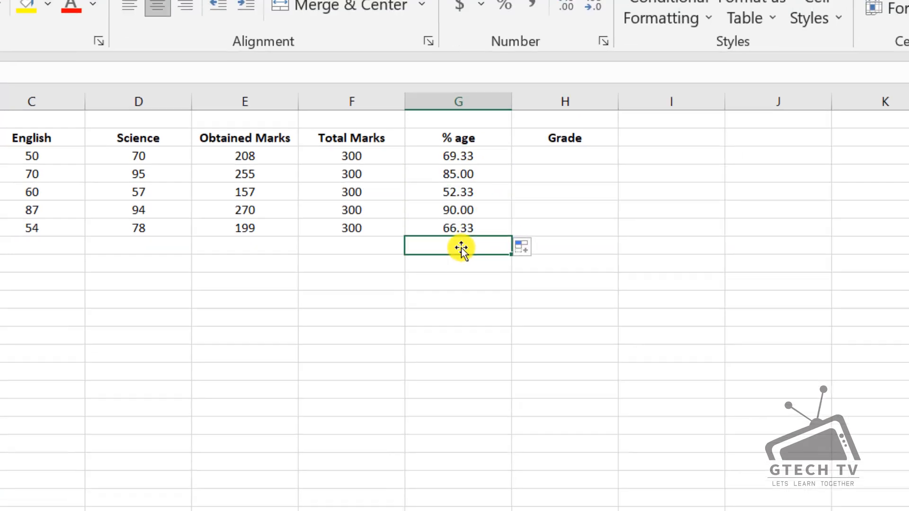
pyautogui.click(454, 210)
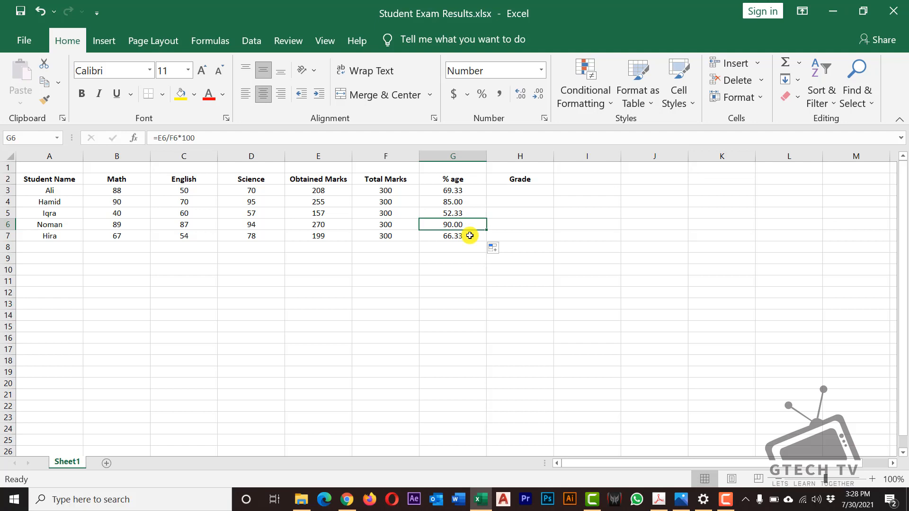
# Compare the calculated percentages in column G with the %Age column in the assignment PDF
pyautogui.hotkey('alt', 'Tab')
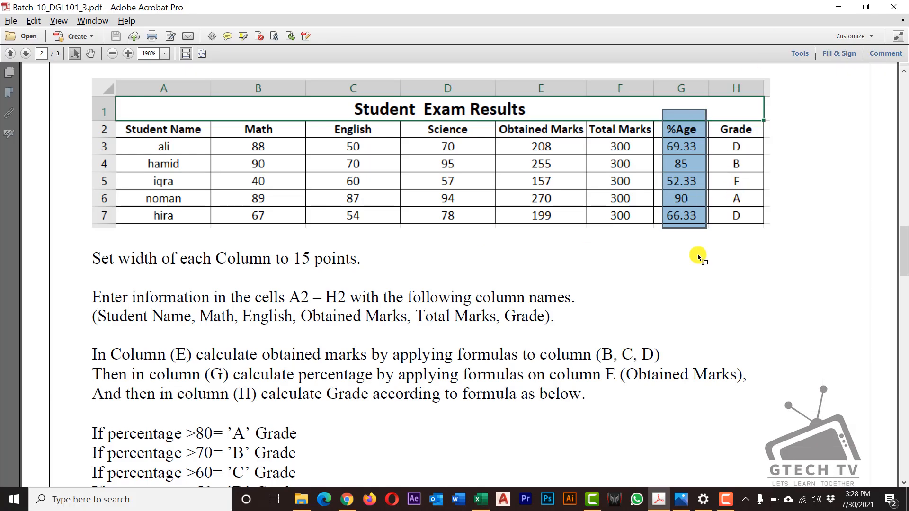
pyautogui.hotkey('alt', 'Tab')
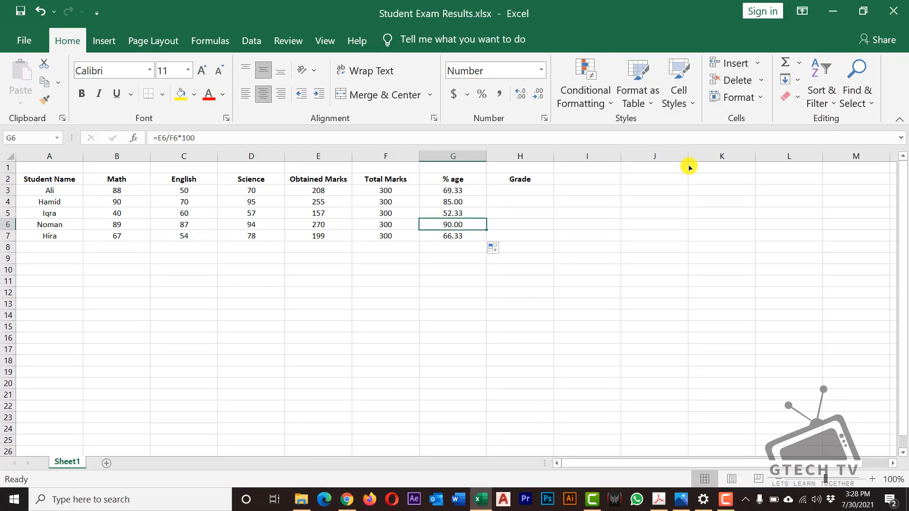
pyautogui.hotkey('alt', 'Tab')
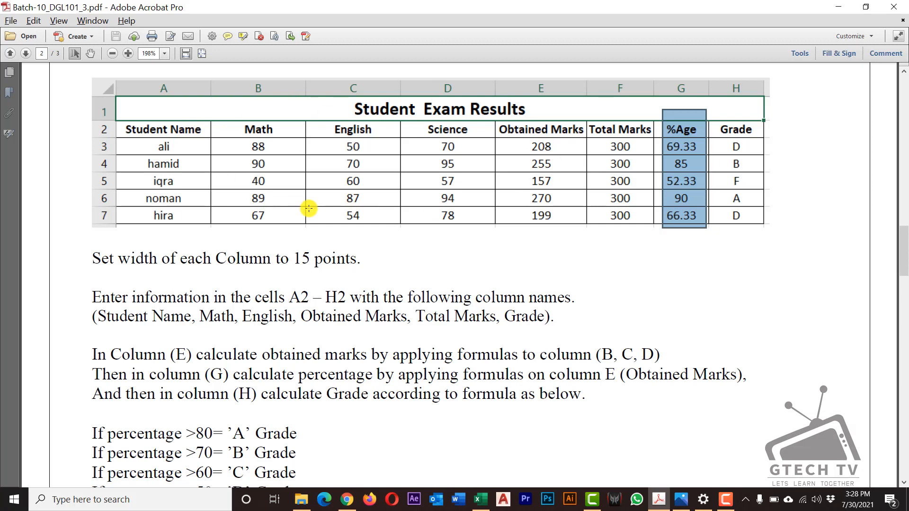
# Switch to the Excel worksheet and apply All Borders to the range A1:H7
pyautogui.hotkey('alt', 'Tab')
pyautogui.moveTo(55, 168); pyautogui.dragTo(558, 254)
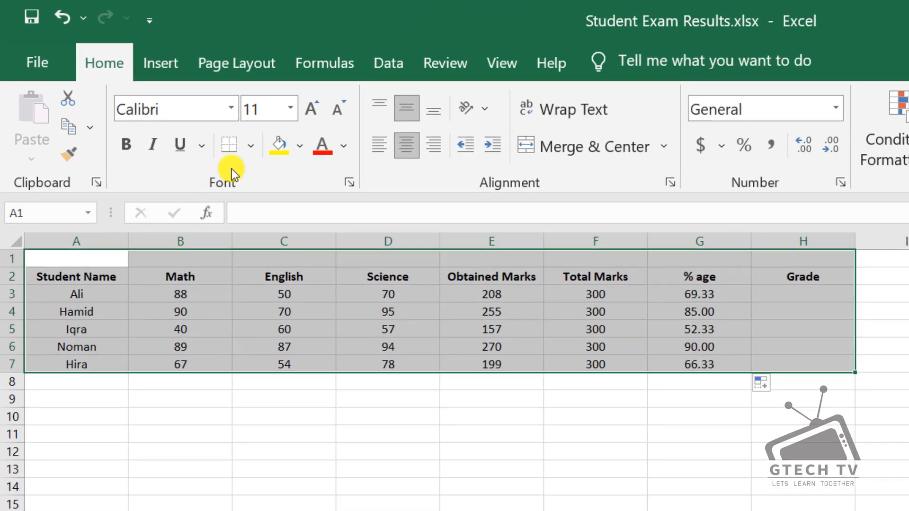
pyautogui.click(249, 156)
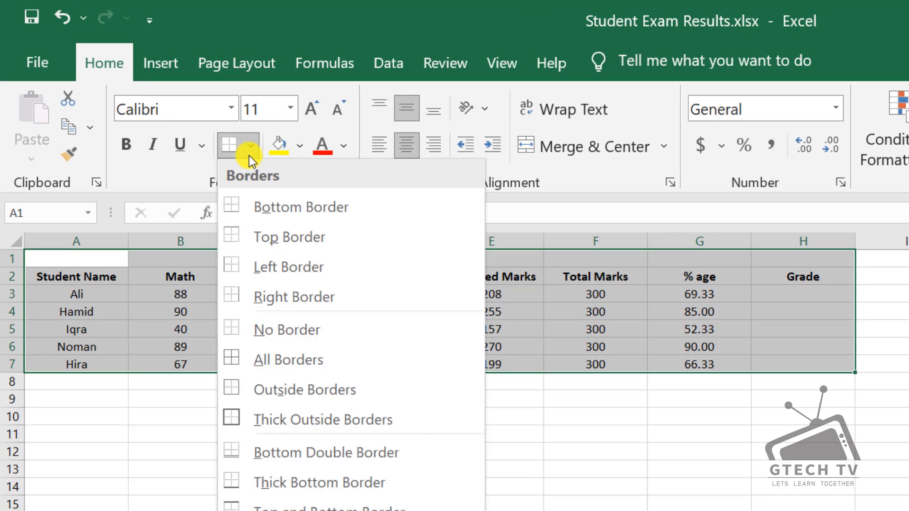
pyautogui.click(284, 359)
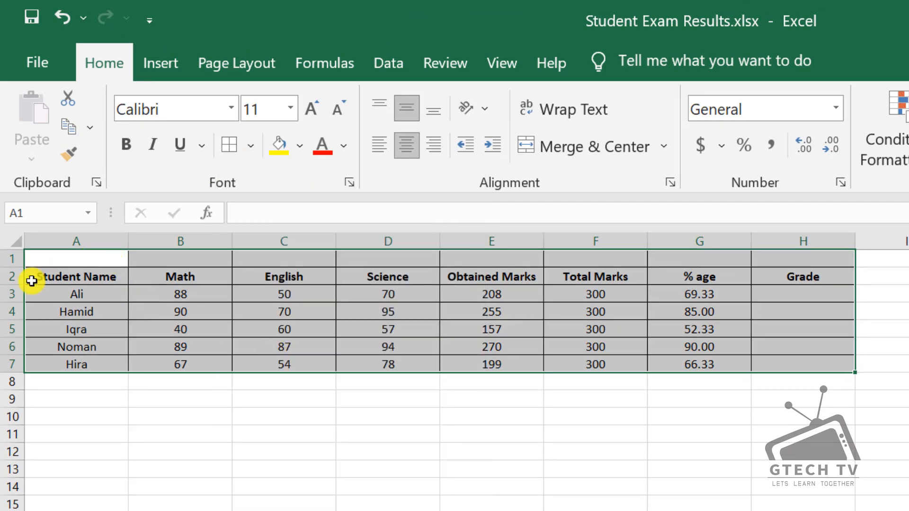
# Increase the row height of rows 1 to 7 through the Row Height setting
pyautogui.moveTo(8, 261); pyautogui.dragTo(4, 365)
pyautogui.rightClick(5, 365)
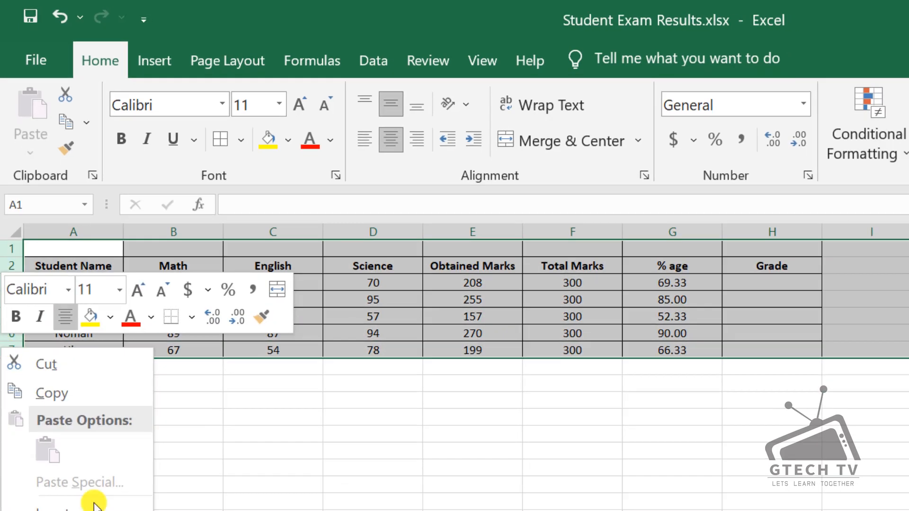
pyautogui.click(90, 495)
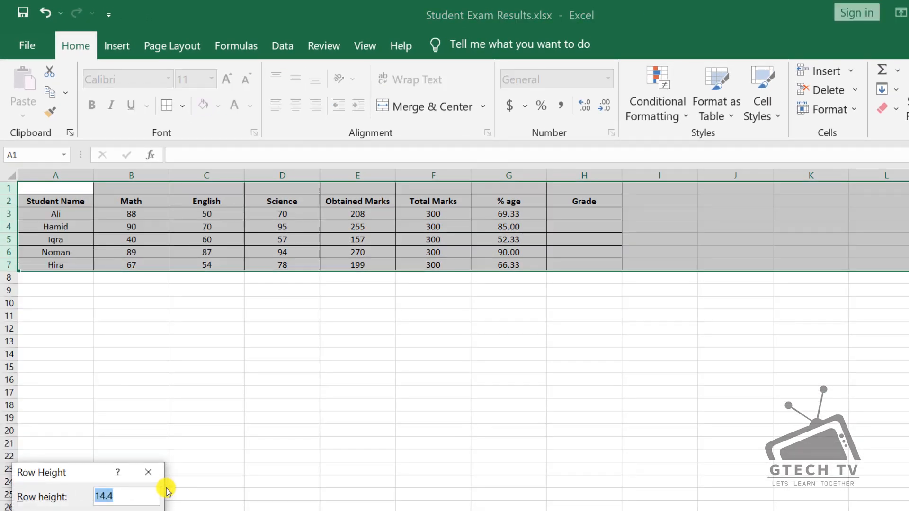
pyautogui.press('Return')
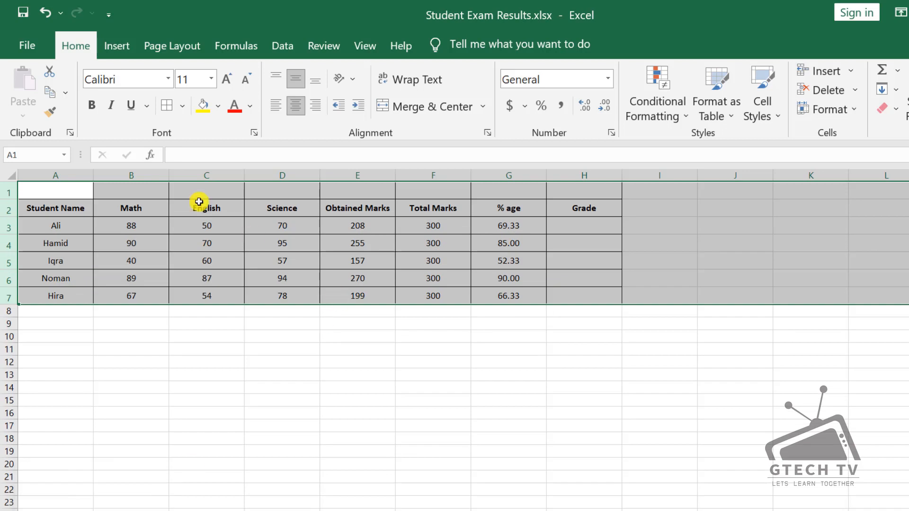
# Merge and center cells A1:H1 and enter the title "Student Exam Results"
pyautogui.moveTo(62, 189); pyautogui.dragTo(574, 195)
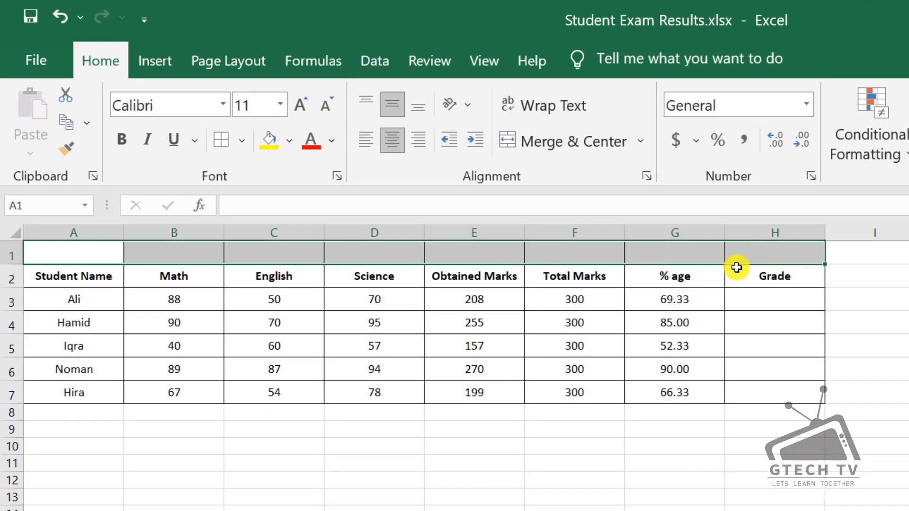
pyautogui.click(555, 150)
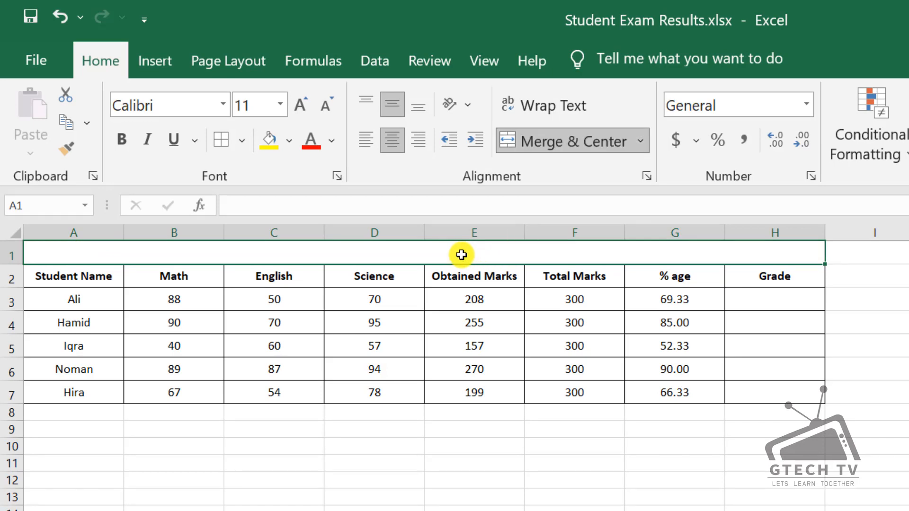
pyautogui.write('Student')
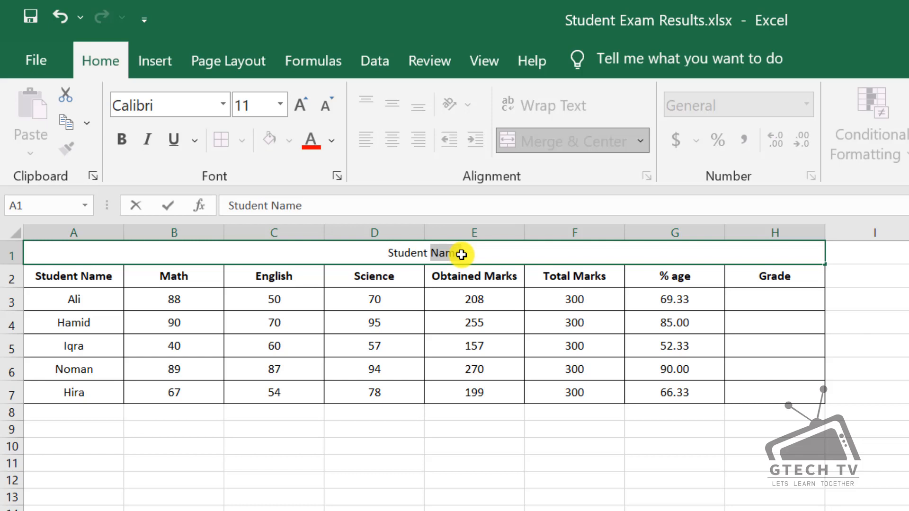
pyautogui.write(' Exam R')
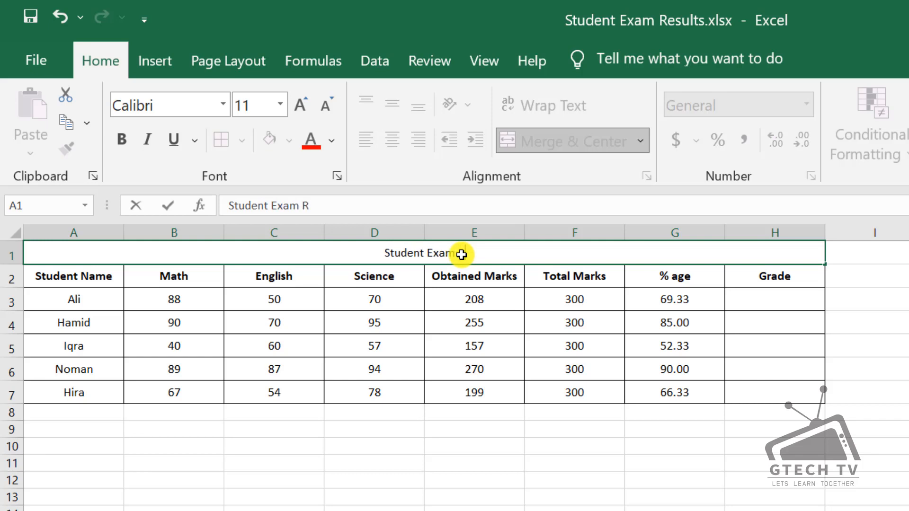
pyautogui.write('esults')
pyautogui.press('Return')
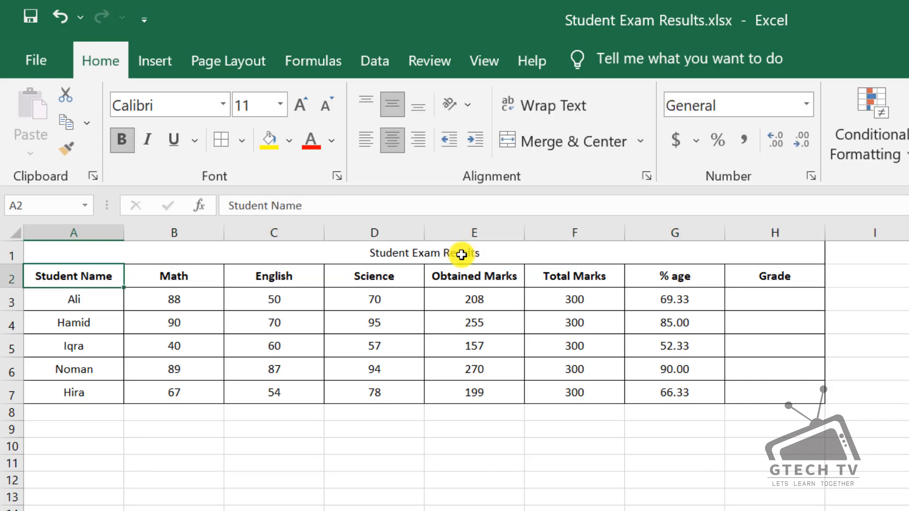
# Format the title in row 1 as bold, 14 pt, with a light gold fill
pyautogui.click(461, 254)
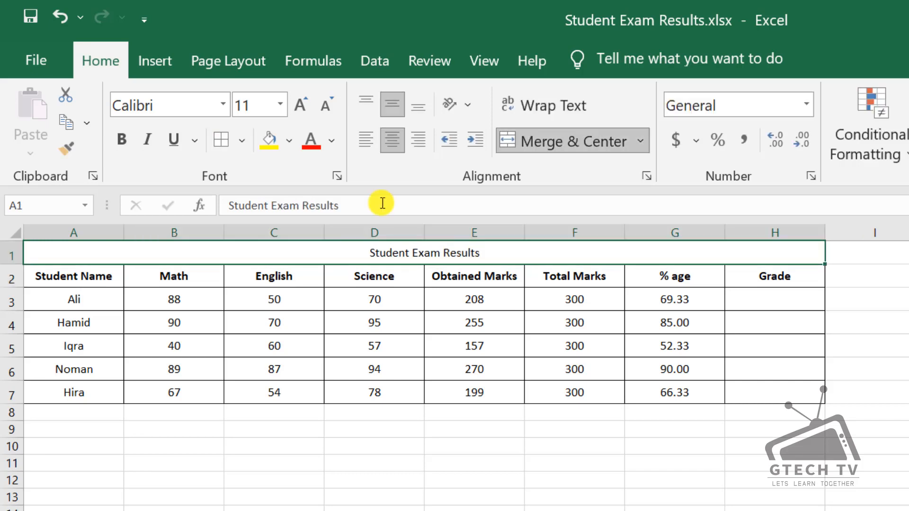
pyautogui.click(299, 105)
pyautogui.hotkey('ctrl', 'b')
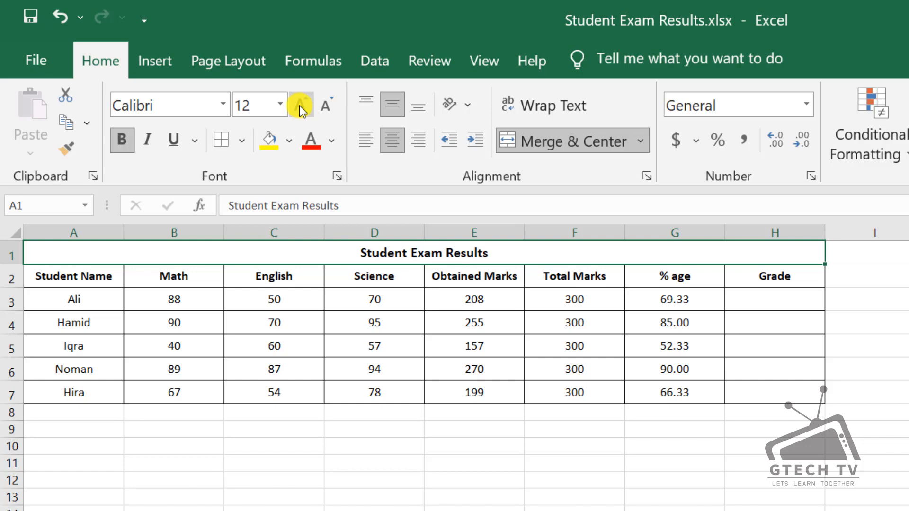
pyautogui.click(299, 105)
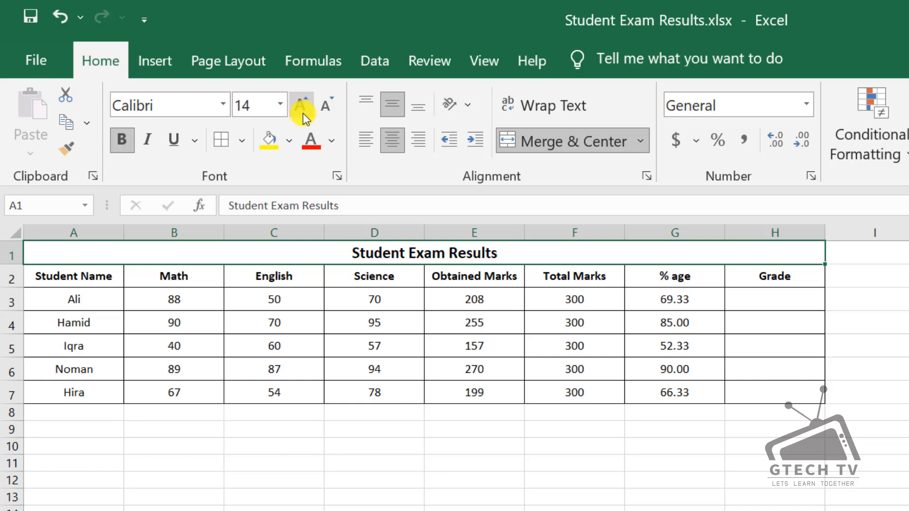
pyautogui.click(290, 140)
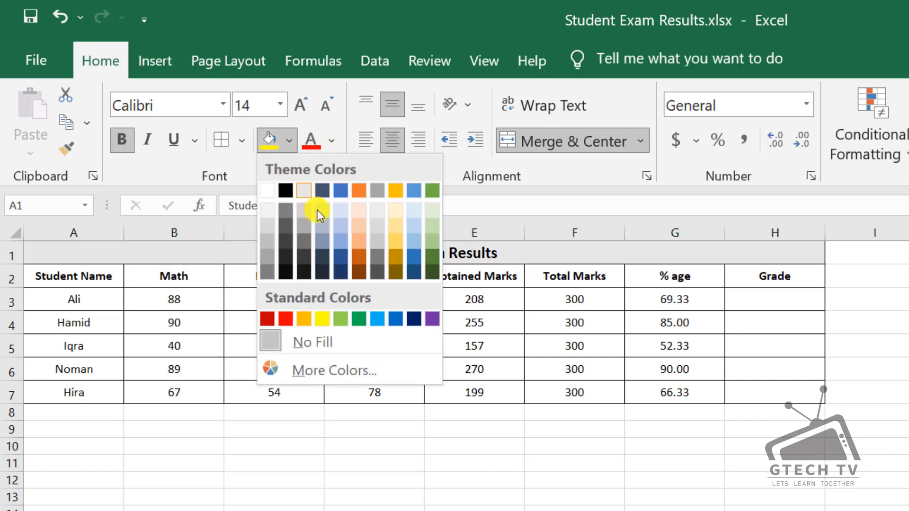
pyautogui.click(396, 211)
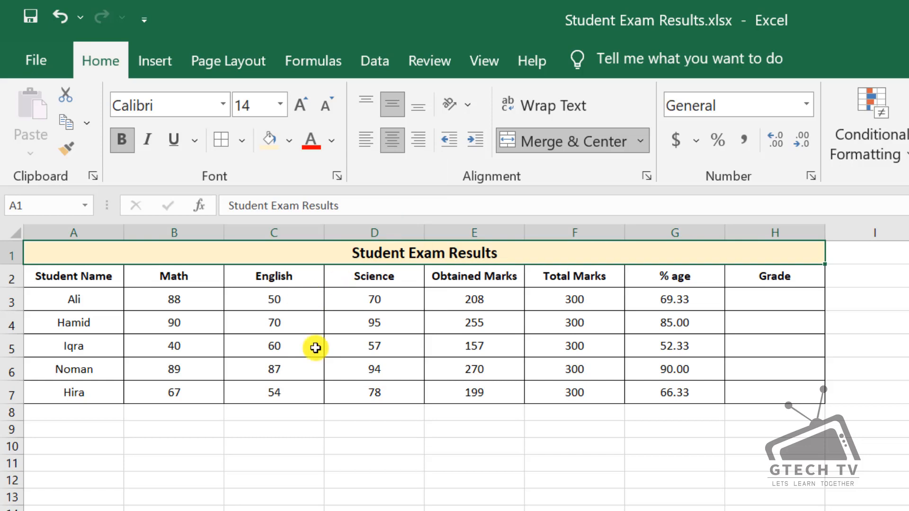
pyautogui.click(480, 453)
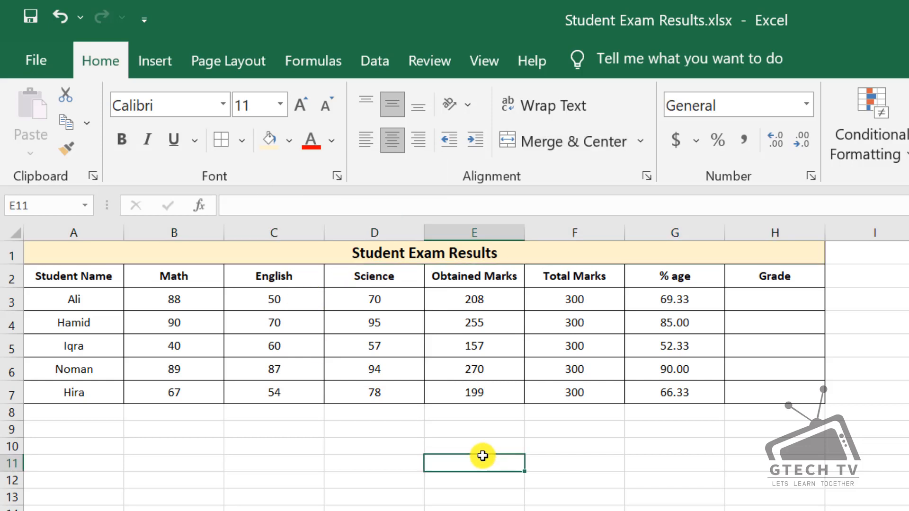
# Switch to the assignment PDF and examine the grade conditions and the sample table's %Age and Grade columns
pyautogui.click(770, 291)
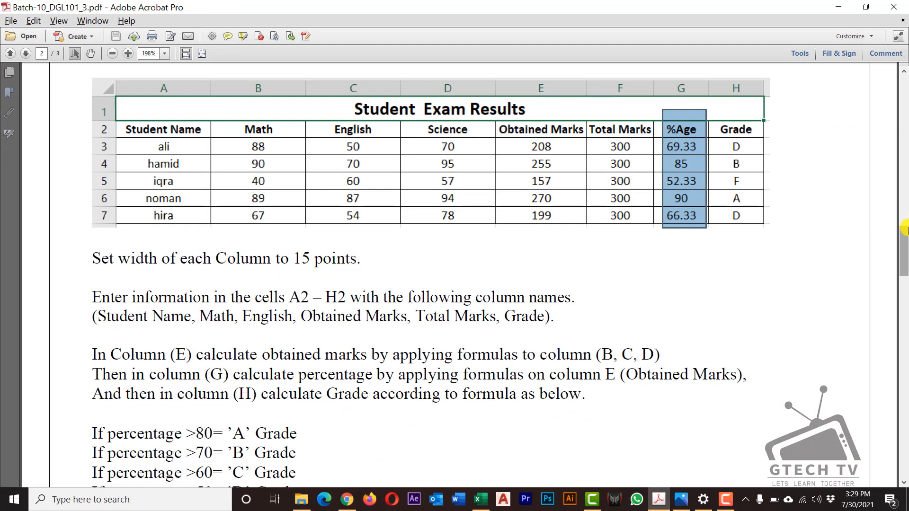
pyautogui.scroll(-5, 201, 230)
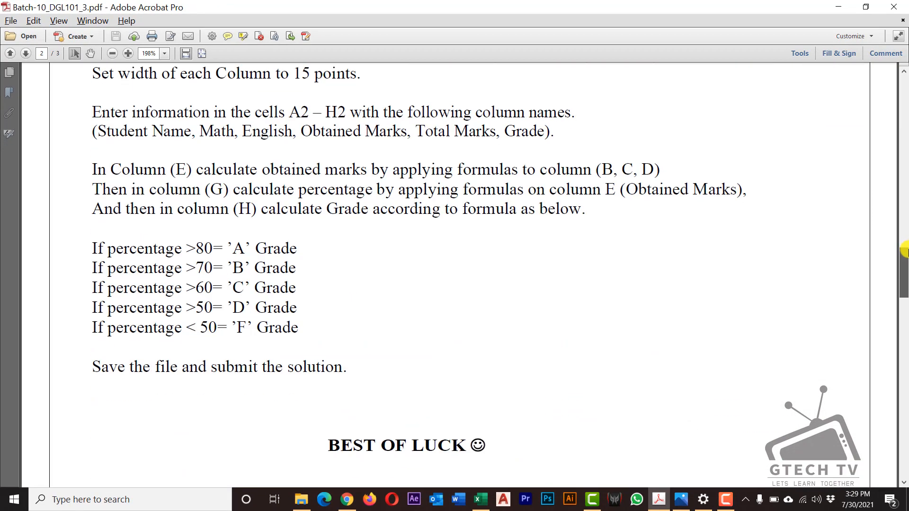
pyautogui.doubleClick(103, 254)
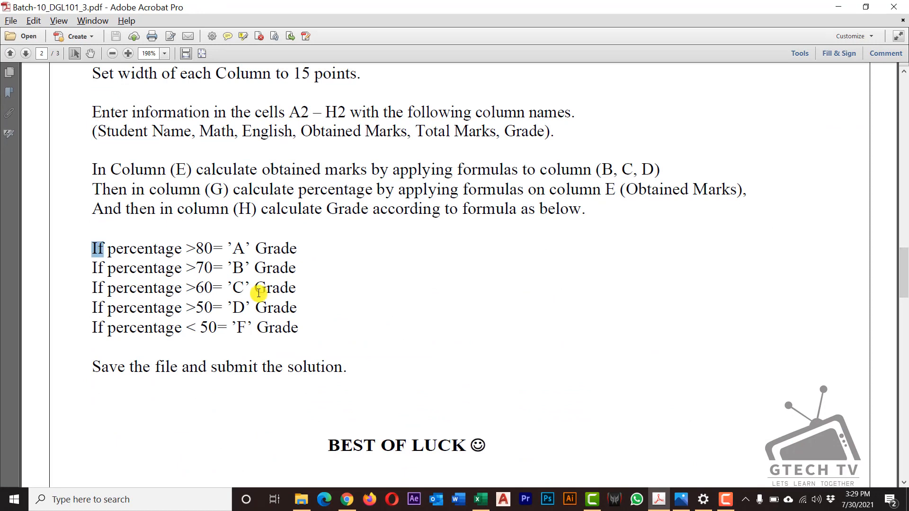
pyautogui.click(129, 254)
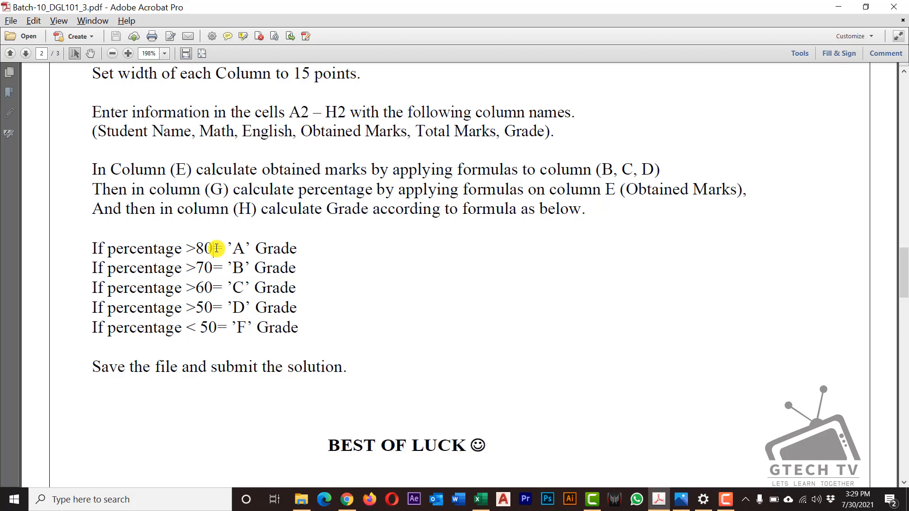
pyautogui.moveTo(216, 248); pyautogui.dragTo(283, 248)
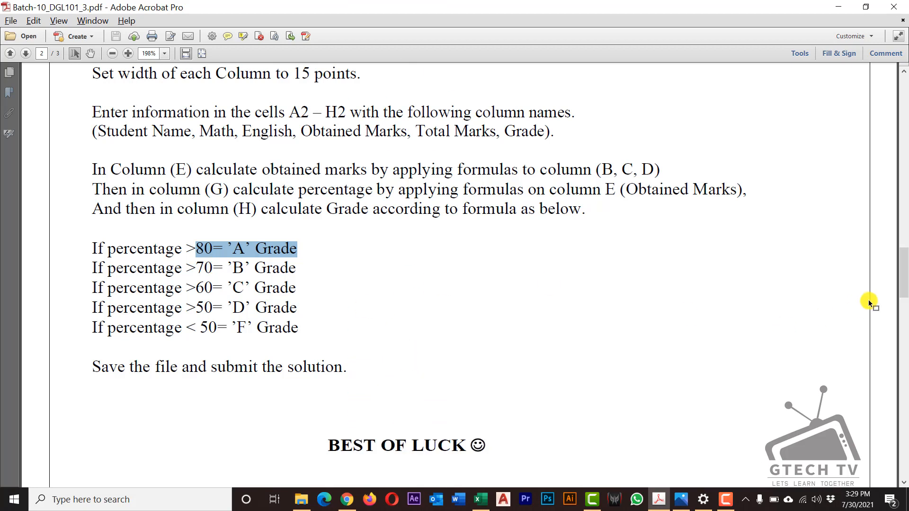
pyautogui.moveTo(905, 278)
pyautogui.mouseDown()
pyautogui.moveTo(905, 286)
pyautogui.moveTo(905, 269)
pyautogui.mouseUp()
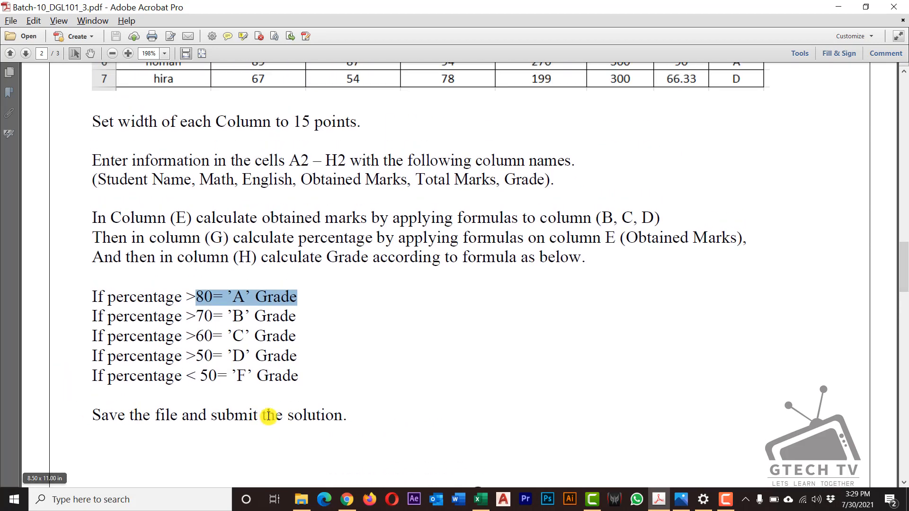
pyautogui.moveTo(904, 267); pyautogui.dragTo(904, 239)
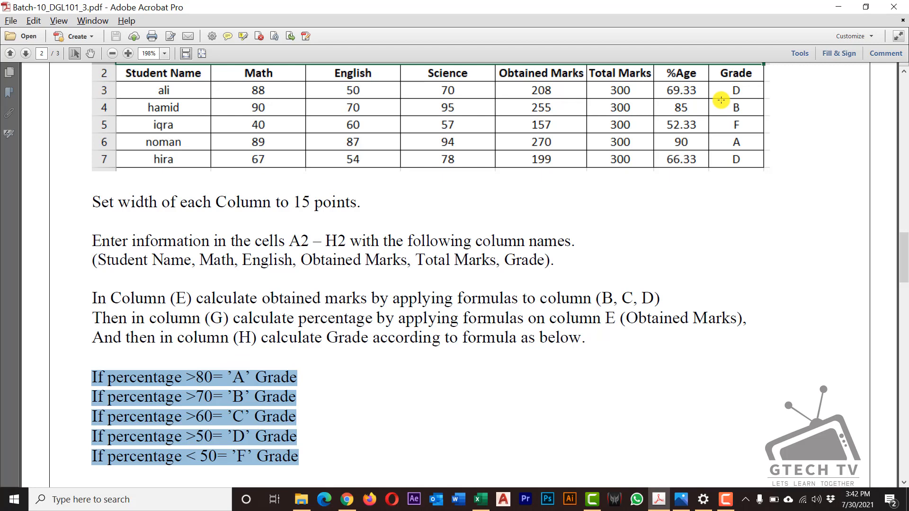
pyautogui.moveTo(720, 99); pyautogui.dragTo(755, 115)
pyautogui.moveTo(759, 194); pyautogui.dragTo(656, 83)
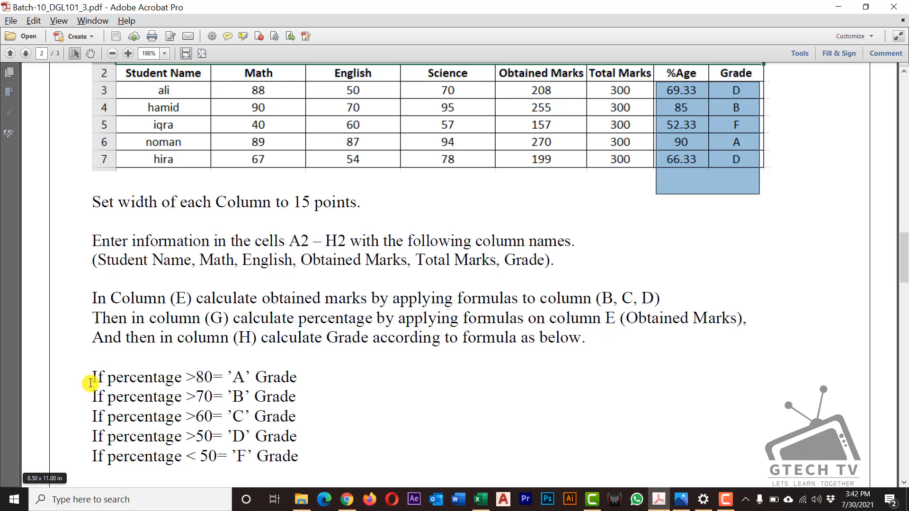
# Copy the five grade conditions from the PDF and paste them into the worksheet starting at cell J2
pyautogui.click(77, 378)
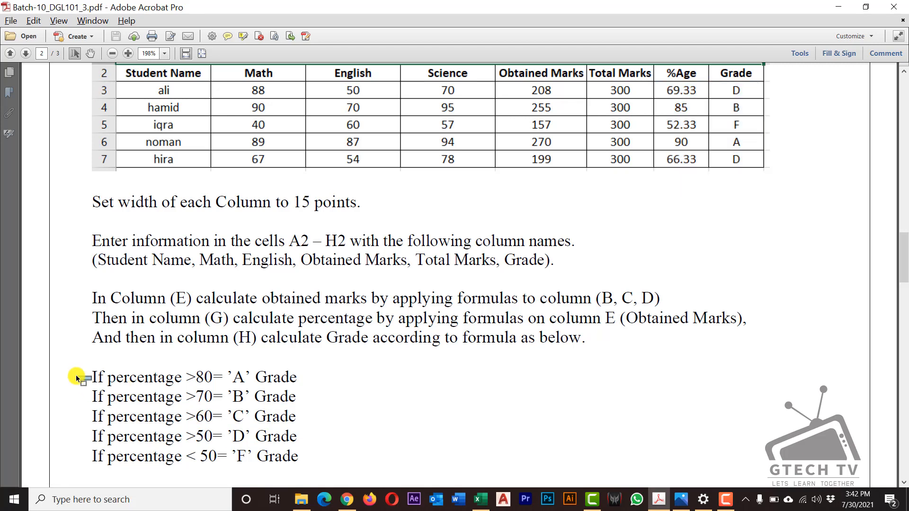
pyautogui.moveTo(94, 376); pyautogui.dragTo(139, 397)
pyautogui.moveTo(302, 455); pyautogui.dragTo(96, 378)
pyautogui.hotkey('ctrl', 'c')
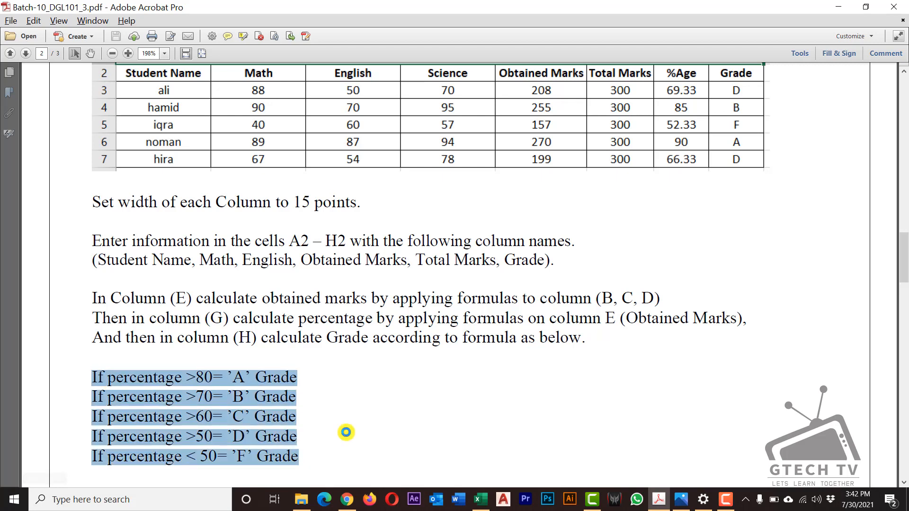
pyautogui.click(480, 499)
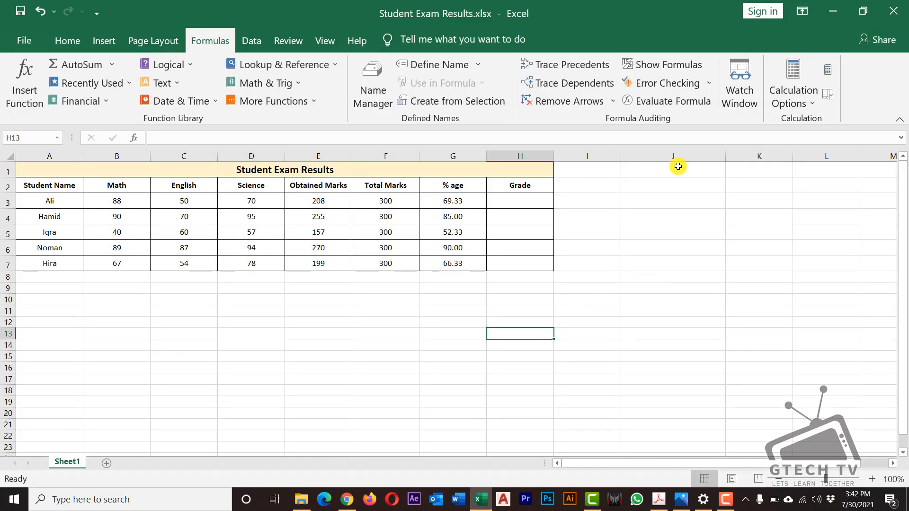
pyautogui.click(655, 178)
pyautogui.hotkey('ctrl', 'v')
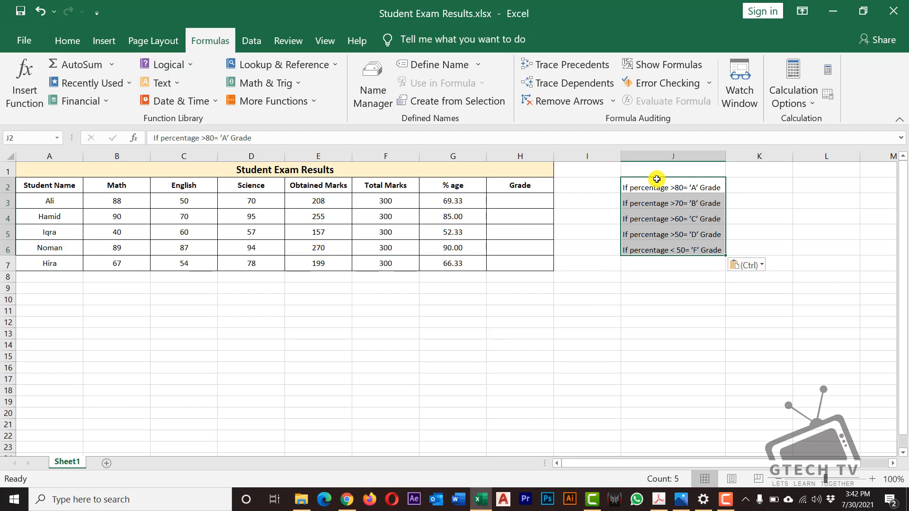
pyautogui.click(653, 277)
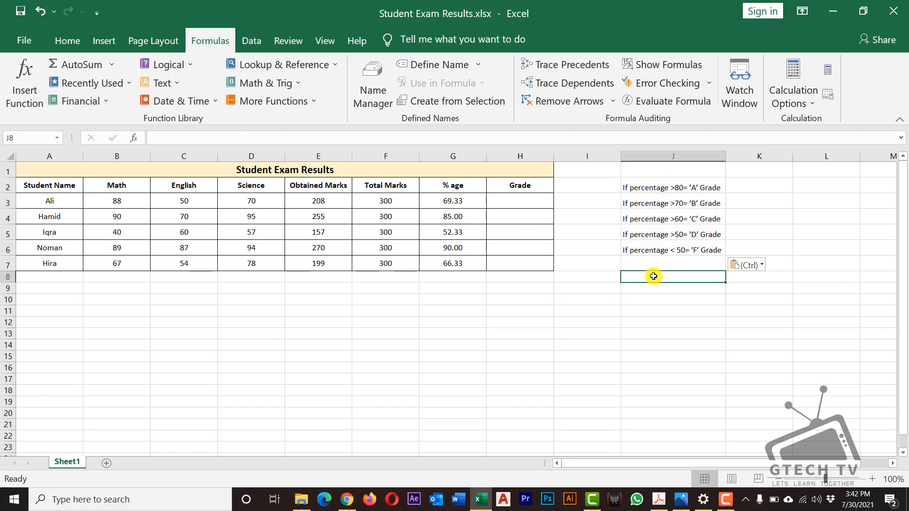
# Search for the IFS function and insert it into cell H3 for the first student's grade
pyautogui.click(524, 202)
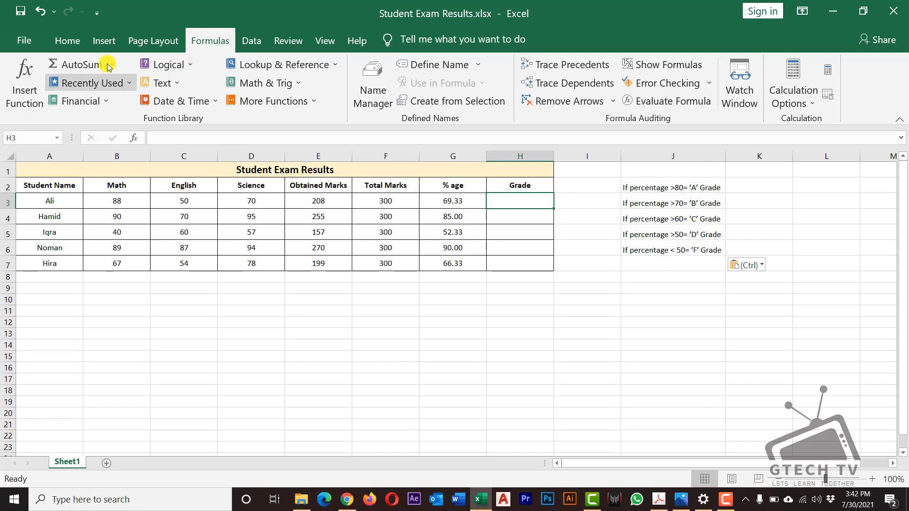
pyautogui.click(71, 40)
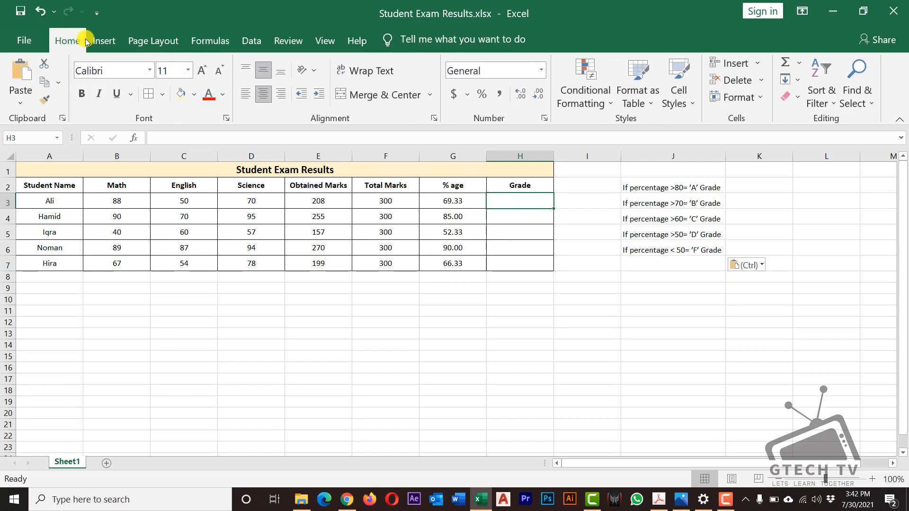
pyautogui.click(201, 40)
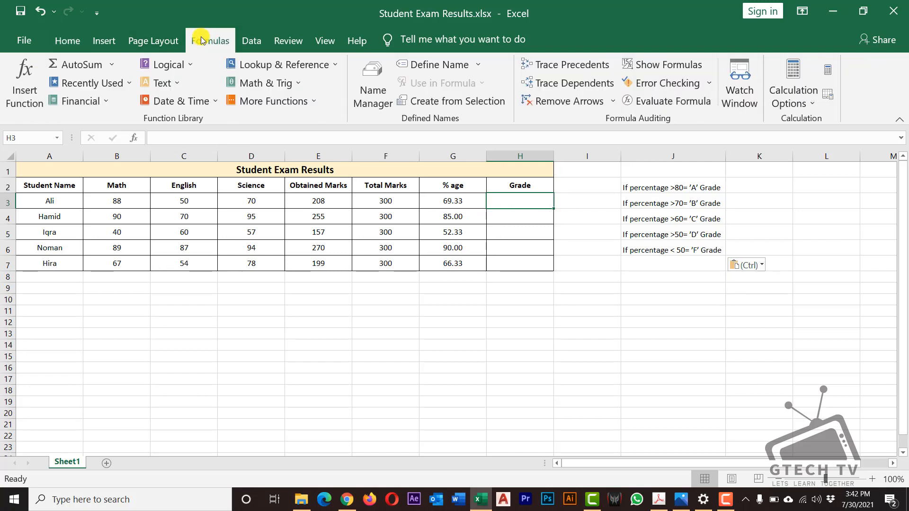
pyautogui.click(31, 99)
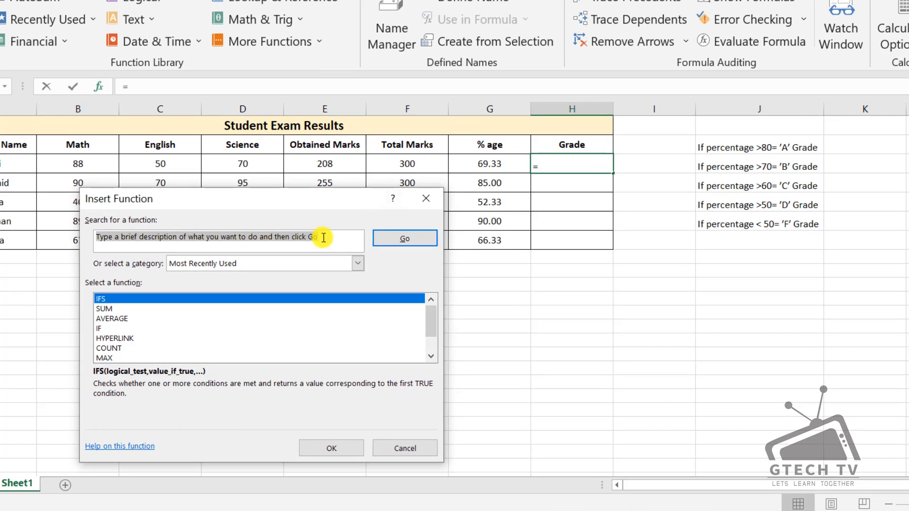
pyautogui.write('IFS')
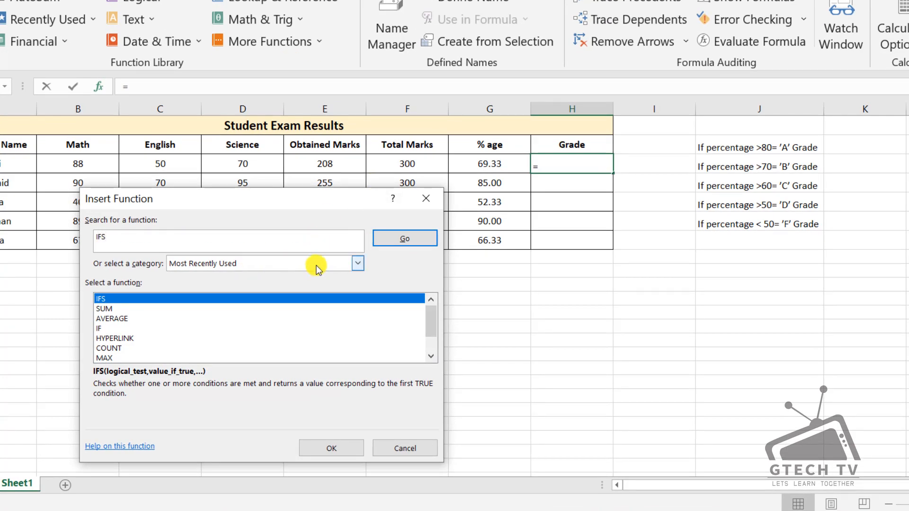
pyautogui.click(424, 241)
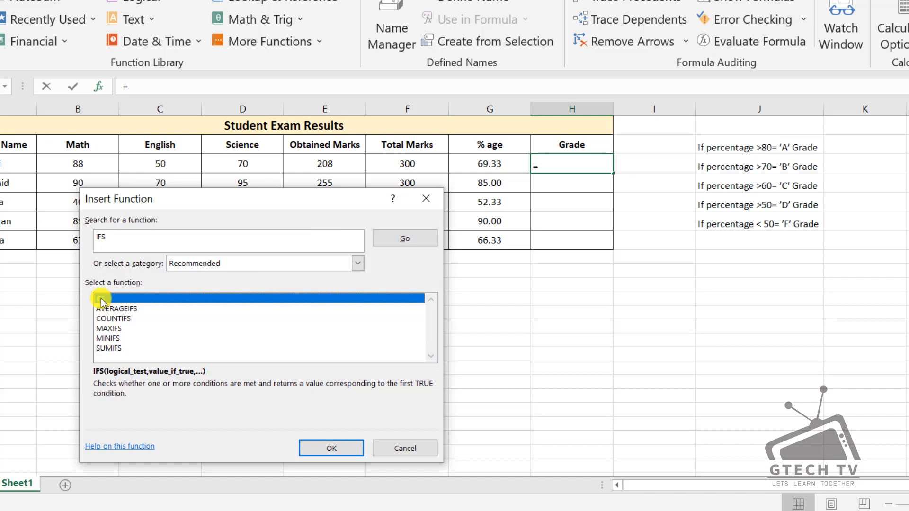
pyautogui.click(330, 450)
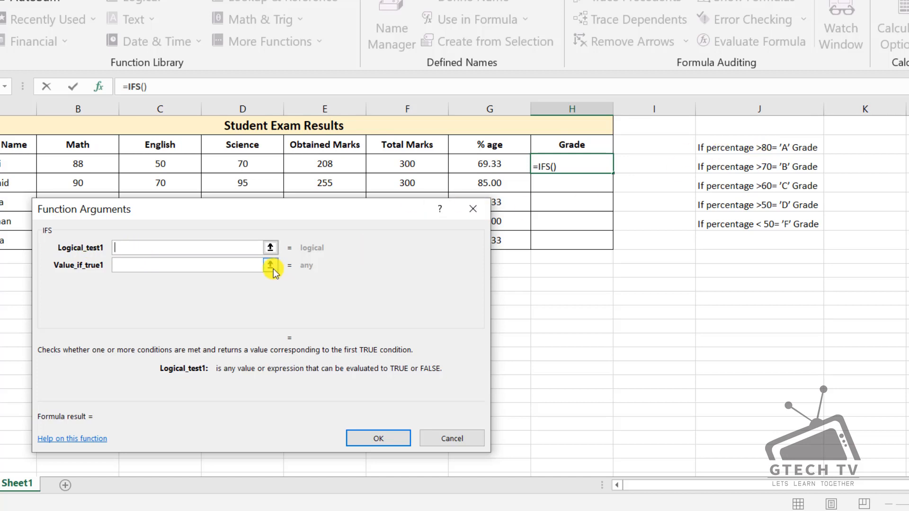
# Set the first IFS condition to G3>80, returning "A"
pyautogui.click(115, 267)
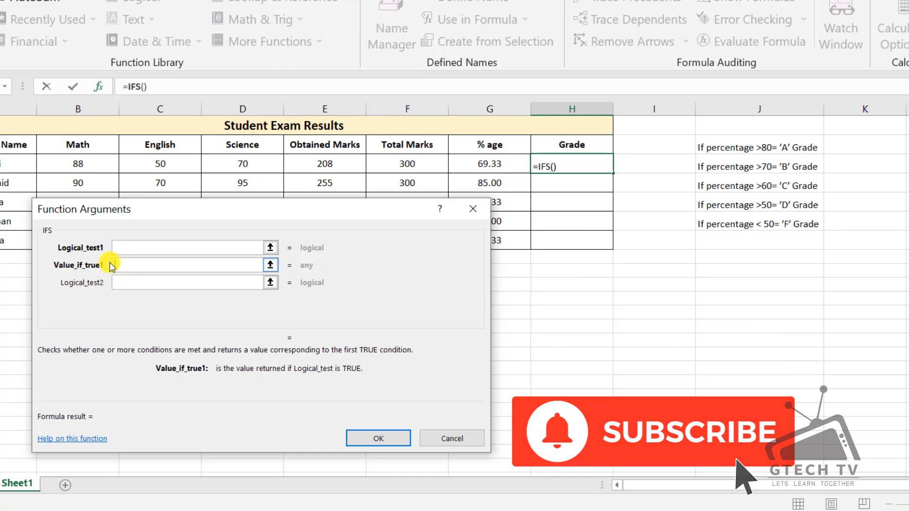
pyautogui.click(125, 253)
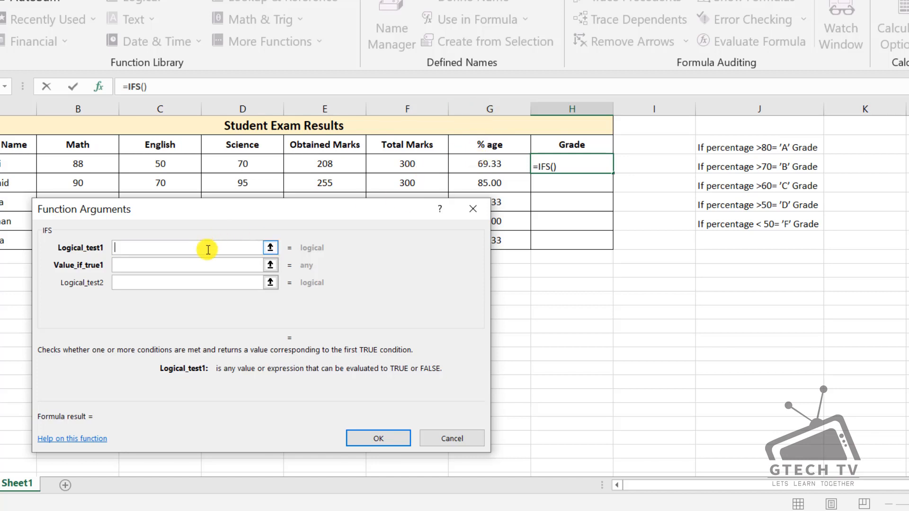
pyautogui.write('G3>80')
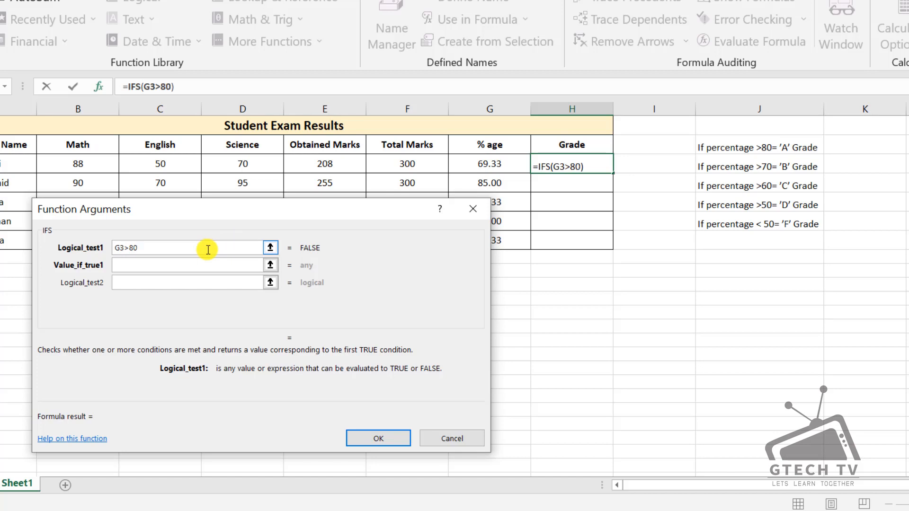
pyautogui.press('Tab')
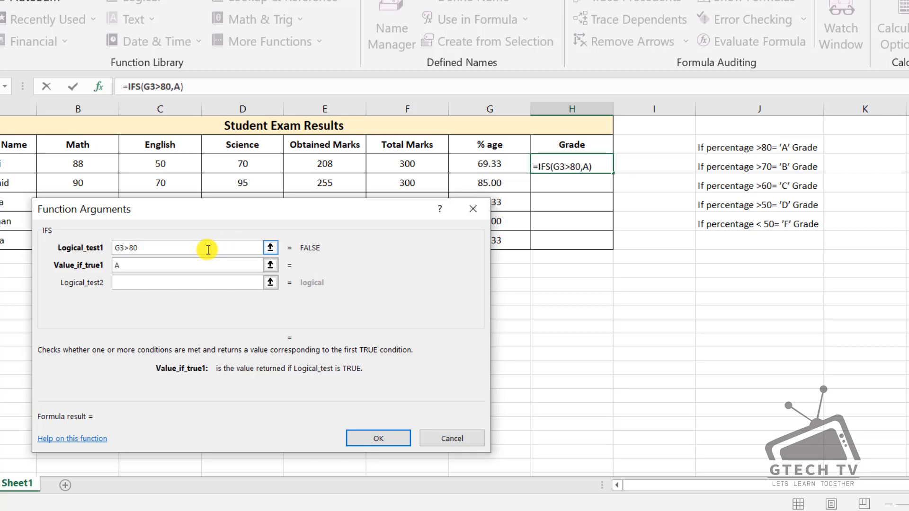
pyautogui.click(160, 283)
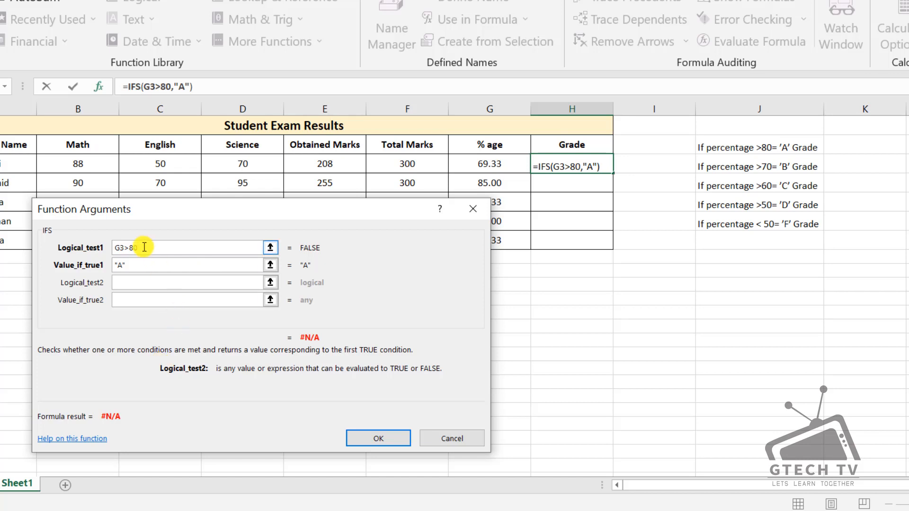
# Reuse the first test for the second IFS condition, changing it to G3>70 and returning "B"
pyautogui.moveTo(142, 246); pyautogui.dragTo(95, 246)
pyautogui.hotkey('ctrl', 'c')
pyautogui.click(130, 283)
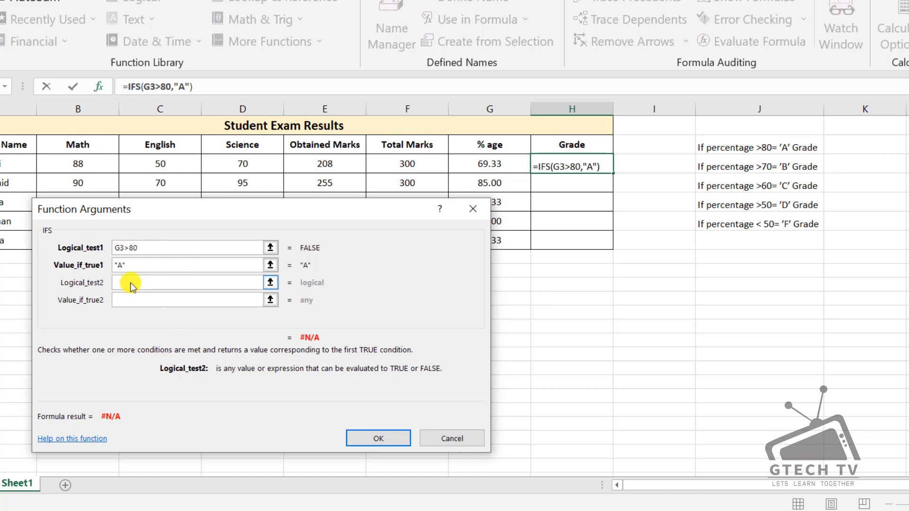
pyautogui.hotkey('ctrl', 'v')
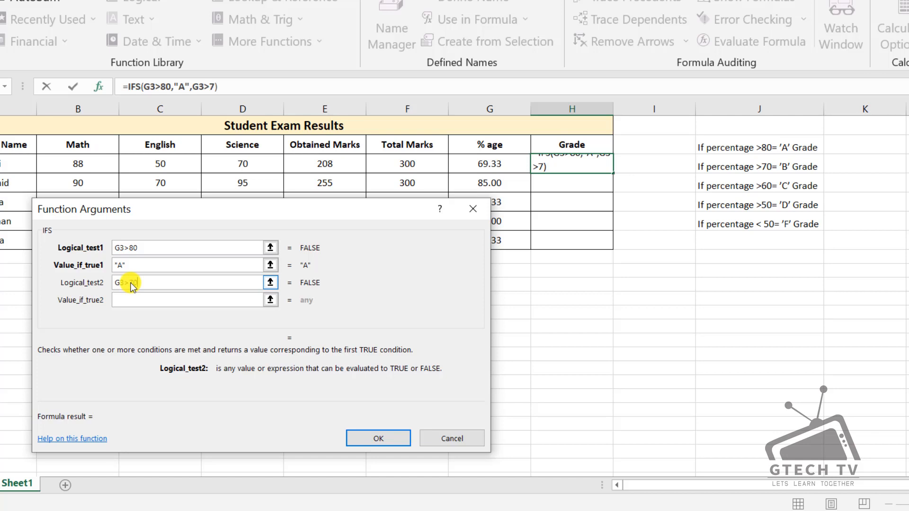
pyautogui.write('0')
pyautogui.press('Tab')
pyautogui.press('Tab')
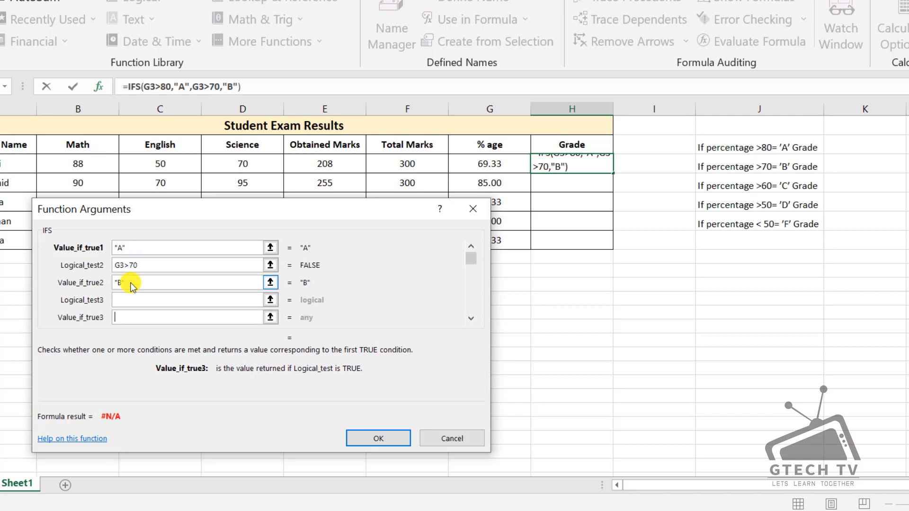
# Set the third IFS condition to G3>60, returning "C"
pyautogui.click(142, 305)
pyautogui.write('G3>80')
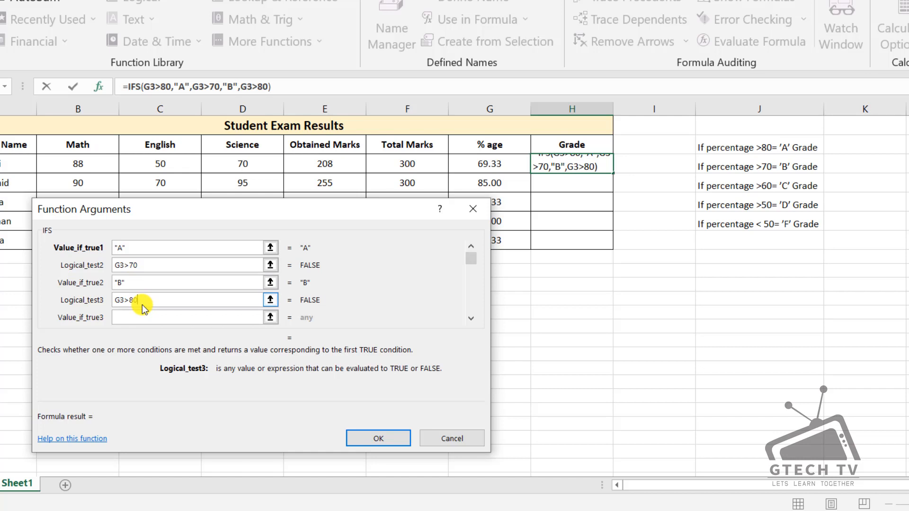
pyautogui.write('60')
pyautogui.press('Tab')
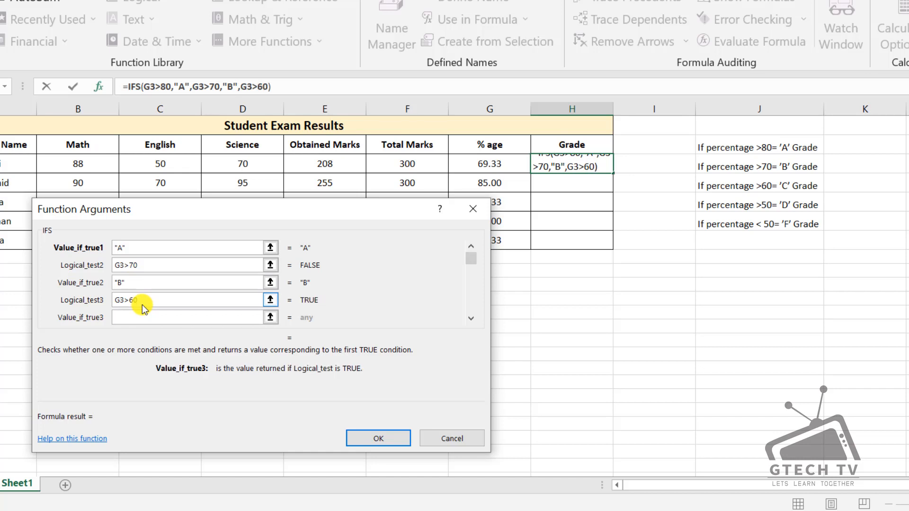
pyautogui.write('C')
pyautogui.press('Tab')
# Set the fourth IFS condition to G3>50, returning "D"
pyautogui.write('G3>80')
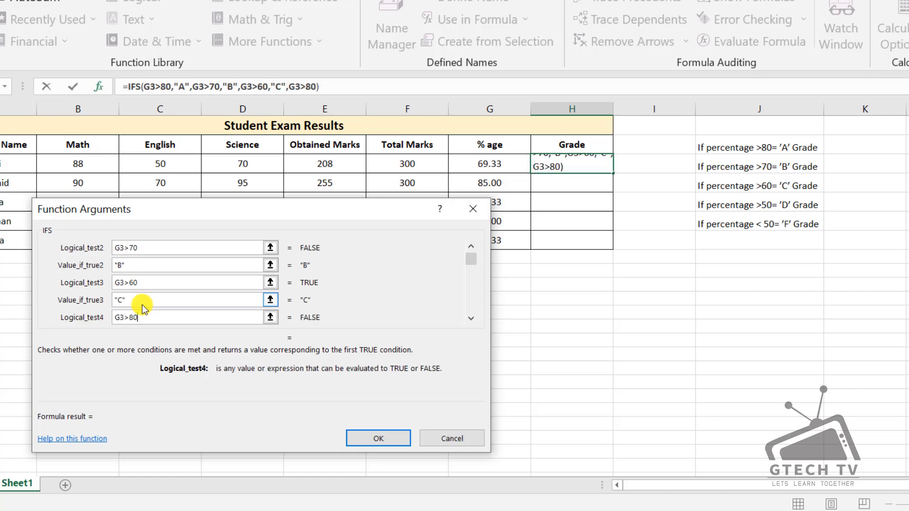
pyautogui.press('BackSpace')
pyautogui.press('BackSpace')
pyautogui.write('50')
pyautogui.press('Tab')
pyautogui.write('D')
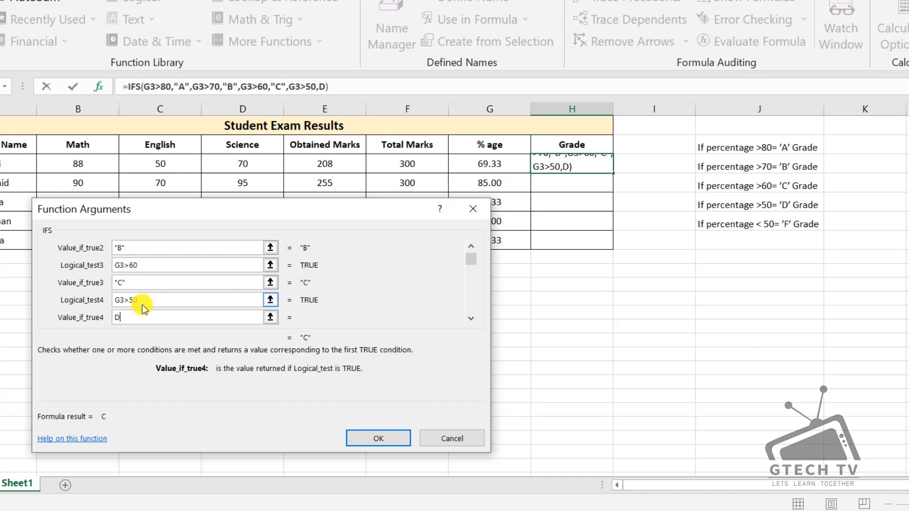
pyautogui.press('Tab')
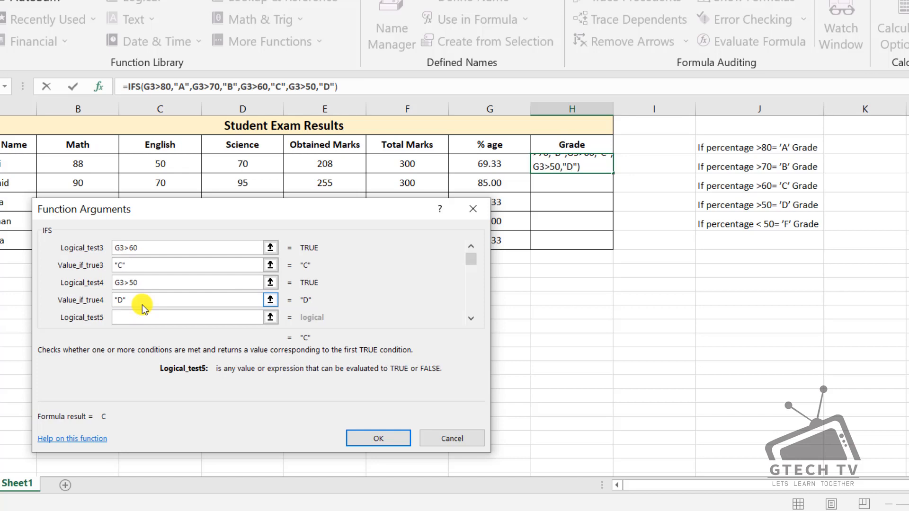
# Set the fifth IFS condition to G3<50, returning "F", and enter the finished formula in H3
pyautogui.write('G3>80')
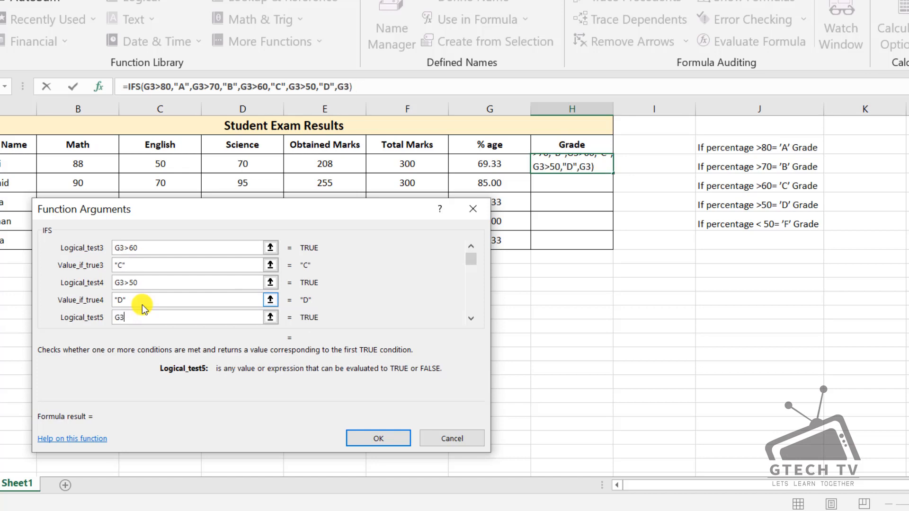
pyautogui.press('Tab')
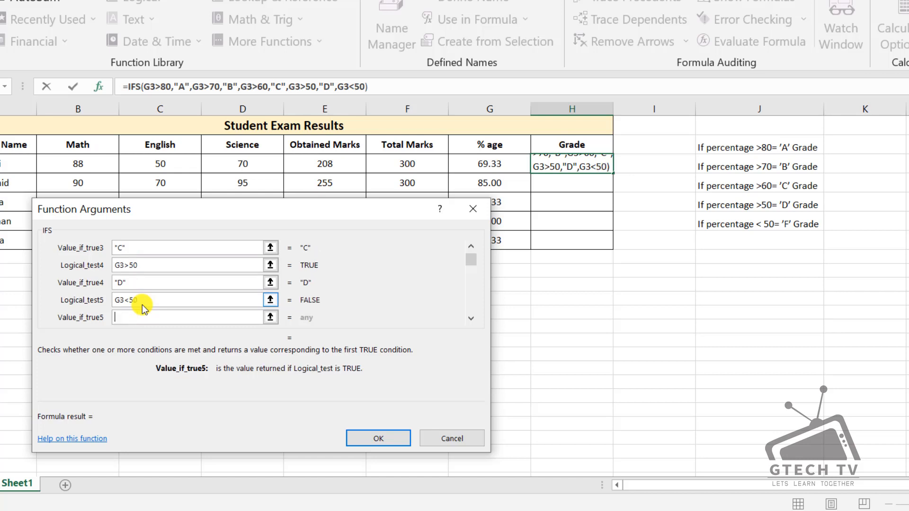
pyautogui.write('F')
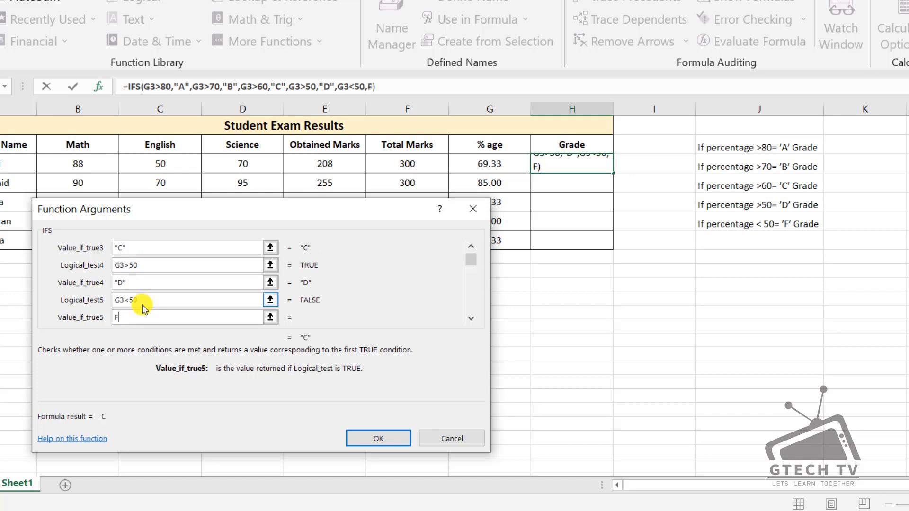
pyautogui.click(141, 305)
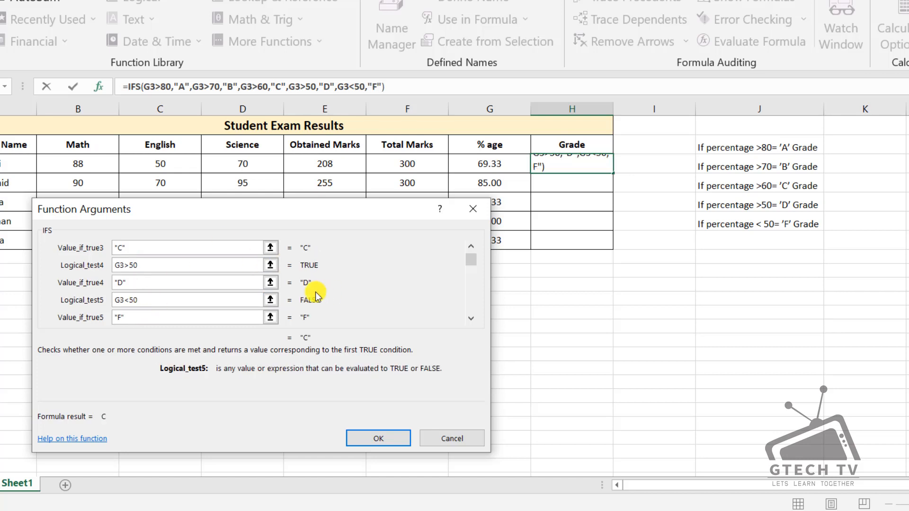
pyautogui.click(171, 248)
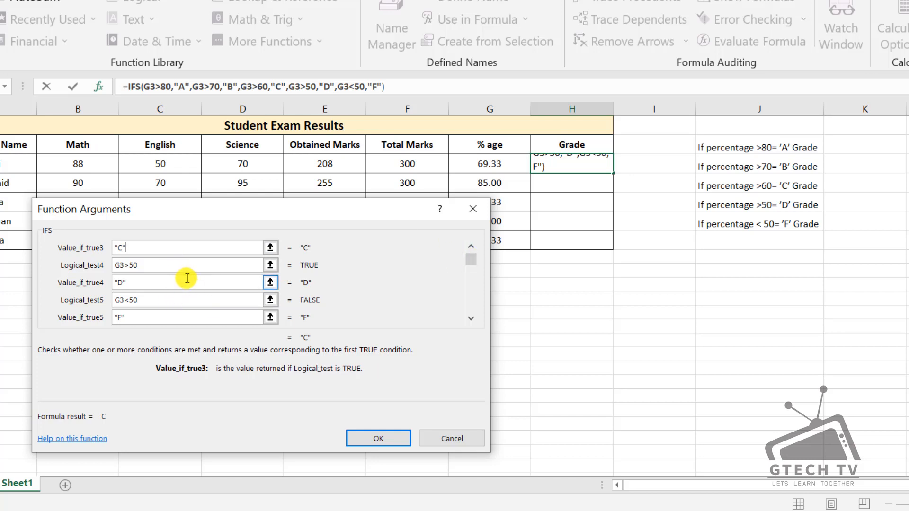
pyautogui.click(348, 437)
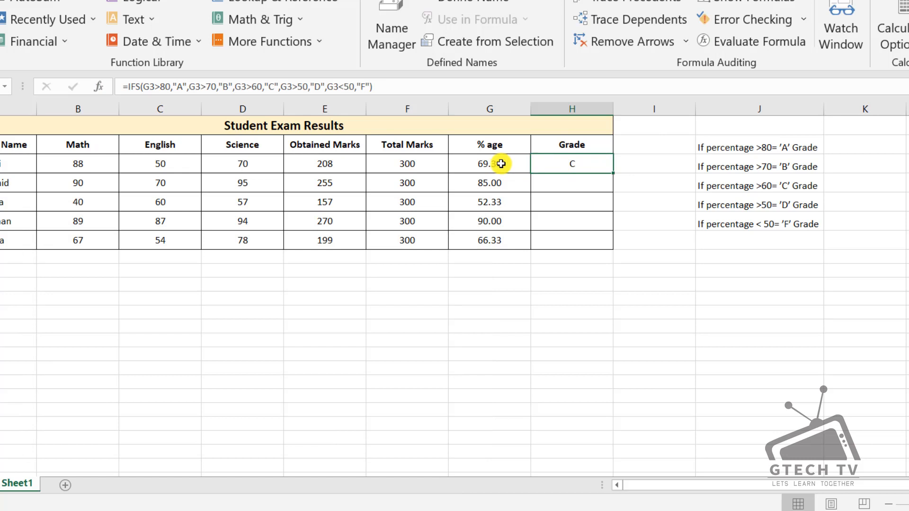
# Check H3 against the grade conditions in column J and copy its formula down through H7
pyautogui.click(732, 183)
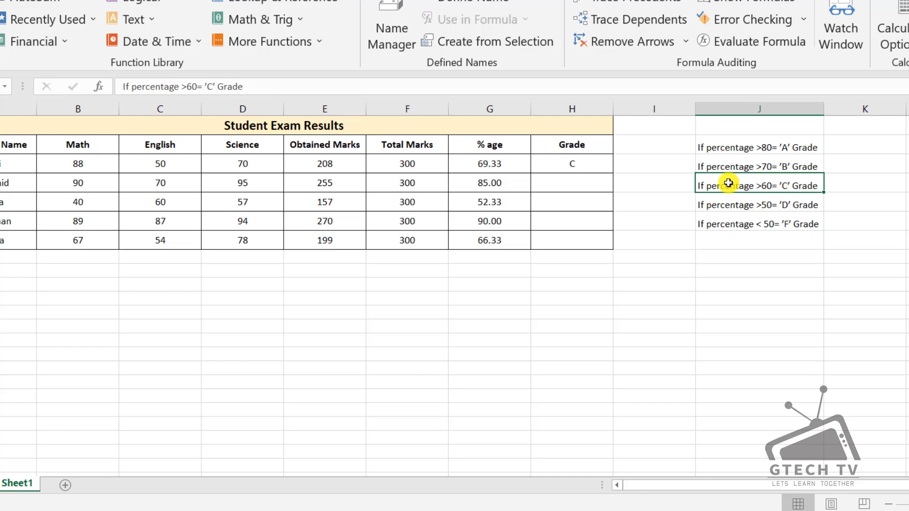
pyautogui.click(571, 166)
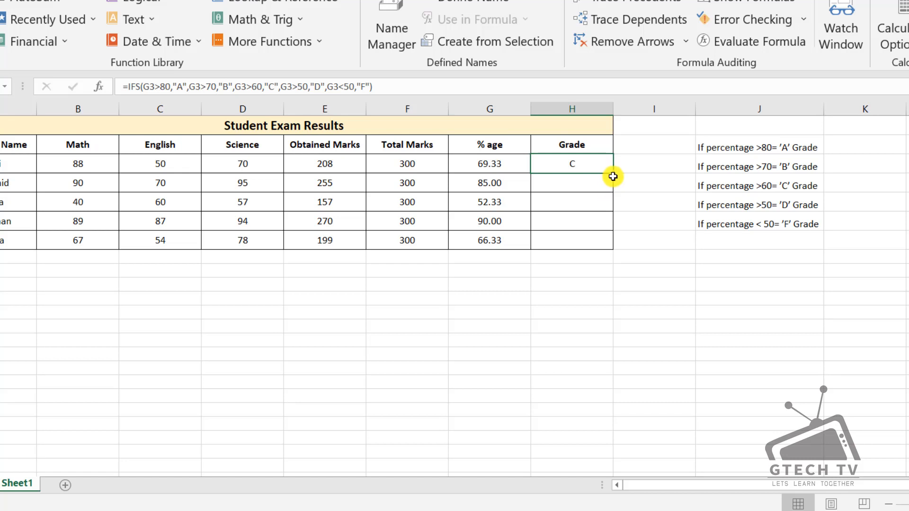
pyautogui.moveTo(613, 175); pyautogui.dragTo(611, 246)
pyautogui.click(639, 272)
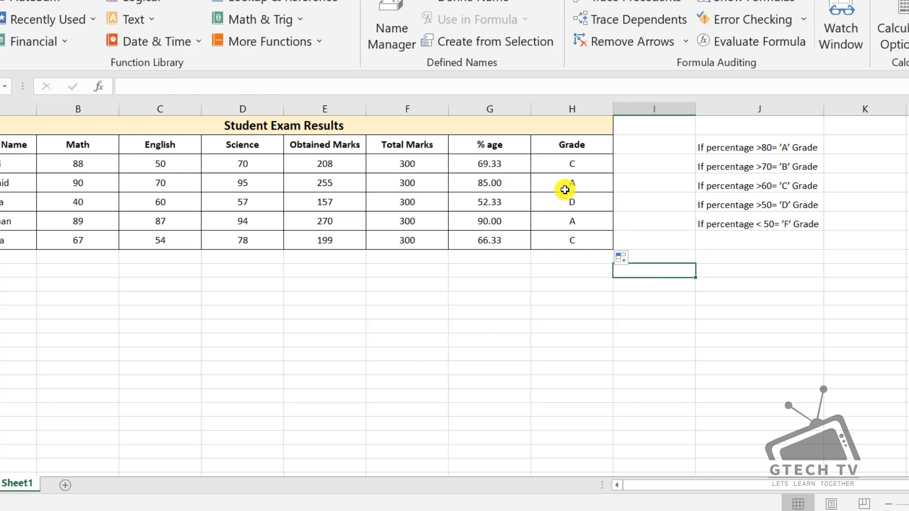
# Delete the pasted grade conditions from cells J2:J6
pyautogui.moveTo(772, 150); pyautogui.dragTo(769, 223)
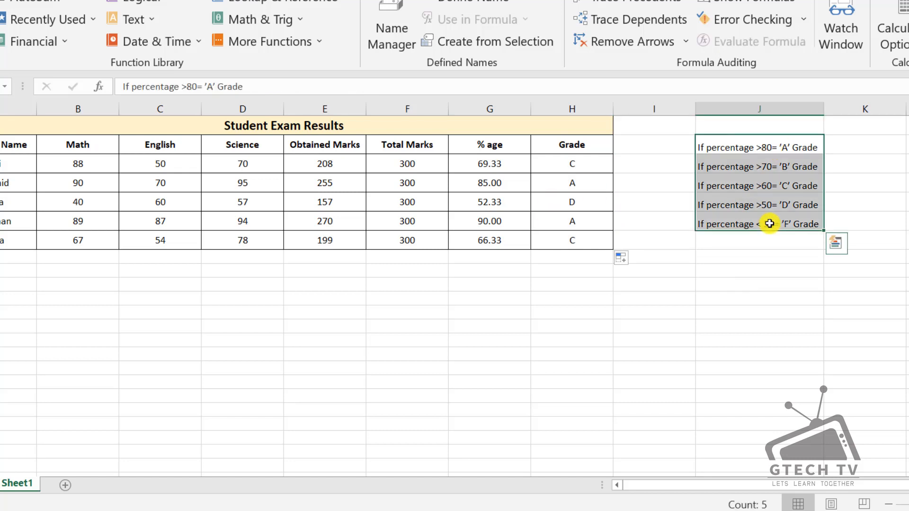
pyautogui.click(570, 313)
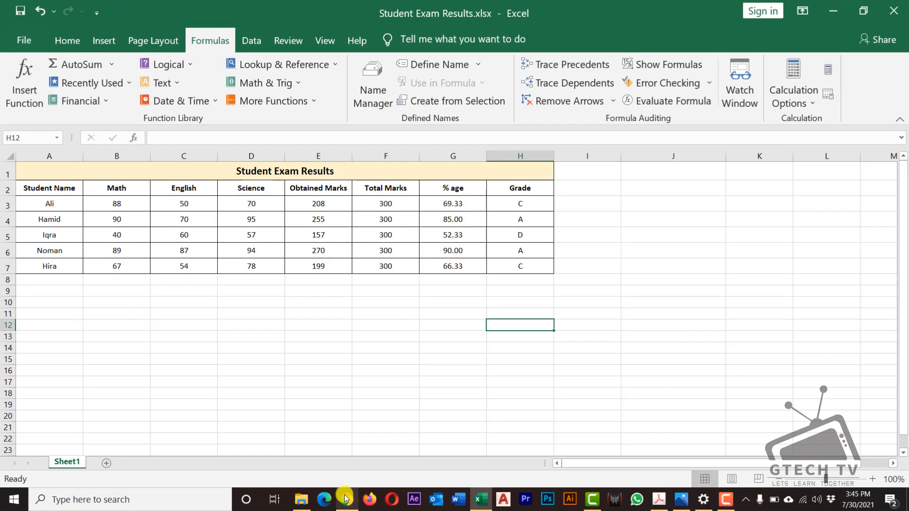
# Switch to the Chrome browser and view the GTECH TV channel's uploaded videos on YouTube
pyautogui.click(344, 498)
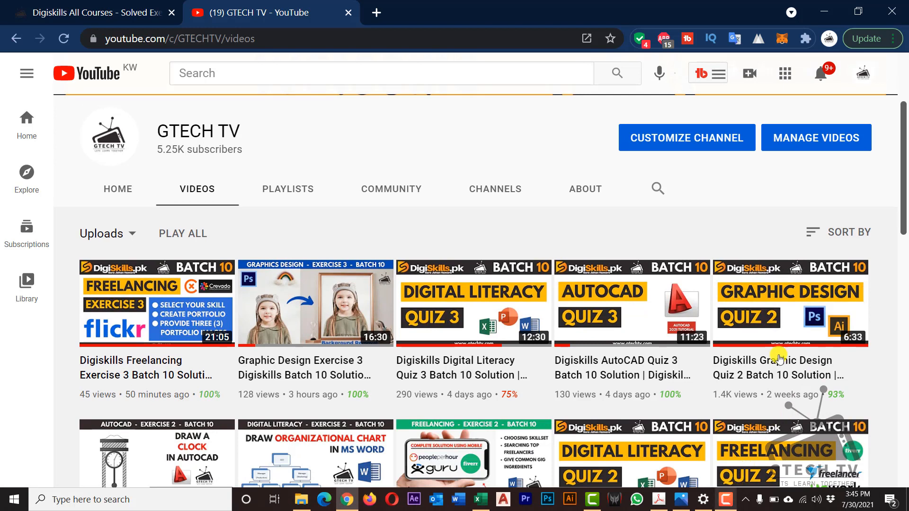
pyautogui.moveTo(782, 352)
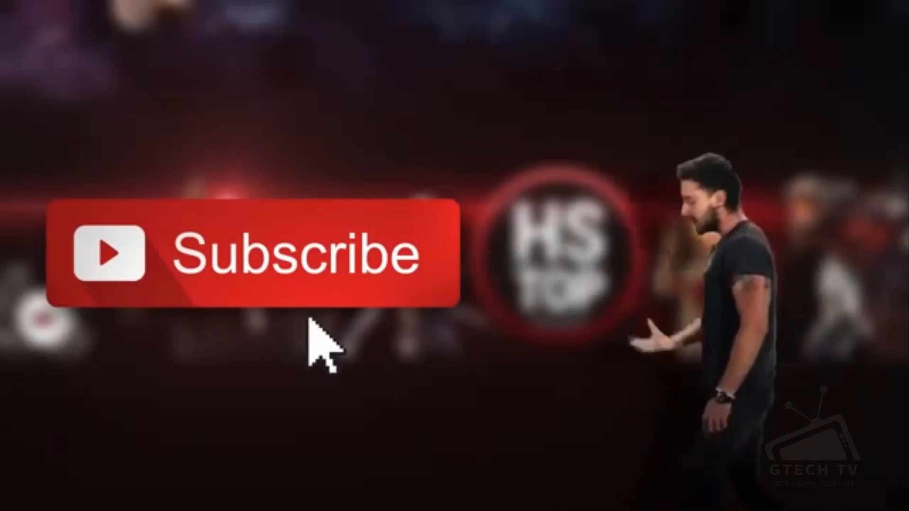